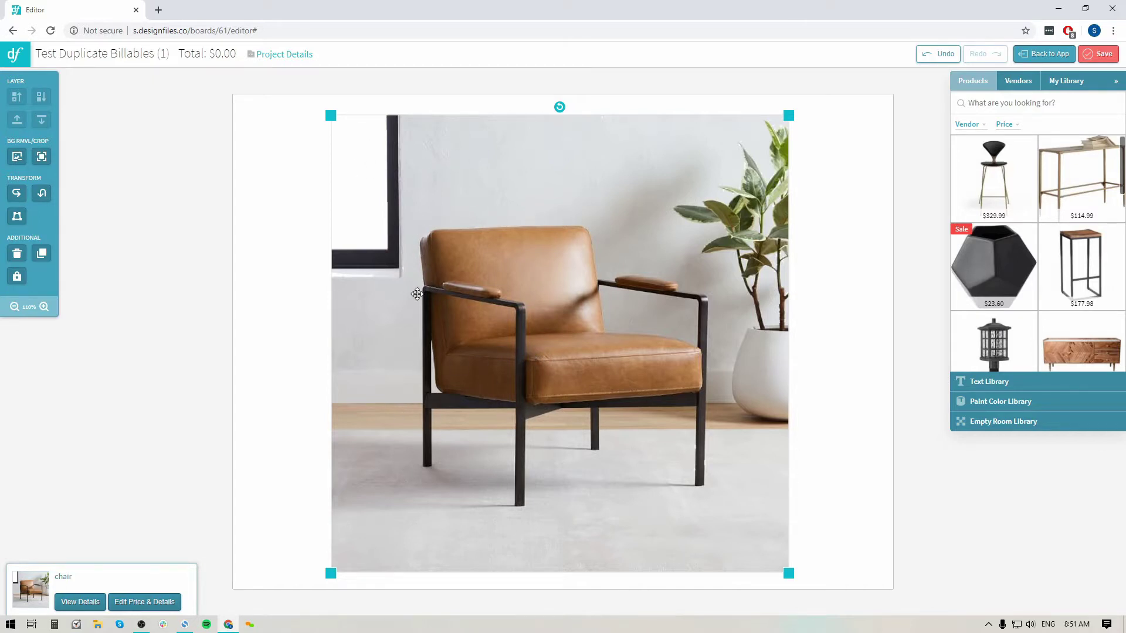
# - Open background removal for the armchair photo and switch to the Manually Remove Background tab
pyautogui.click(16, 157)
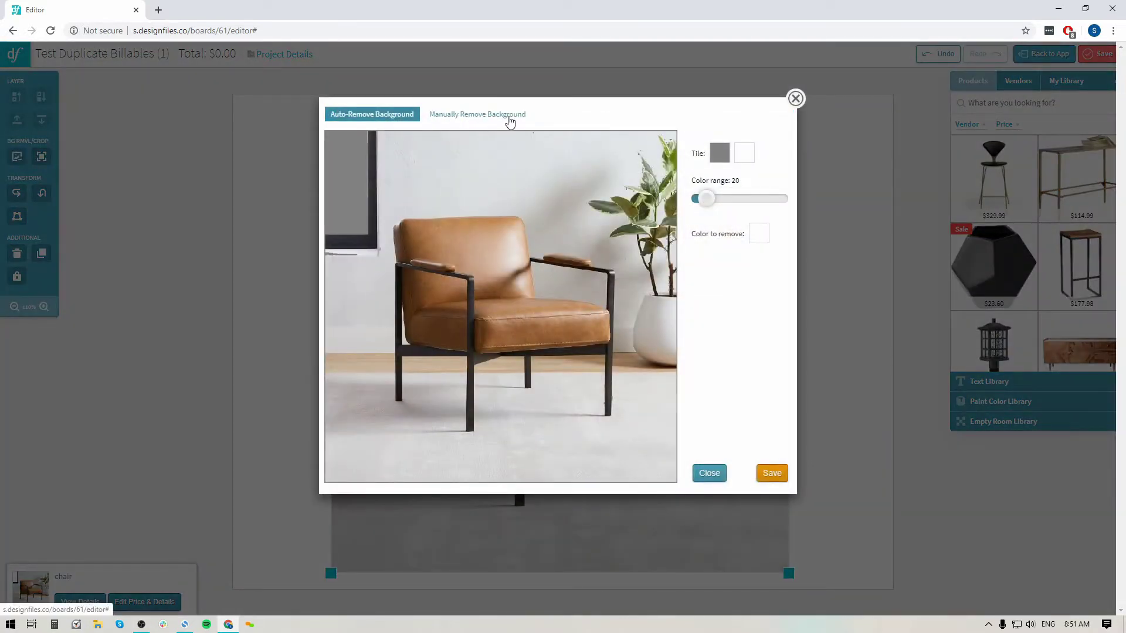
pyautogui.click(508, 117)
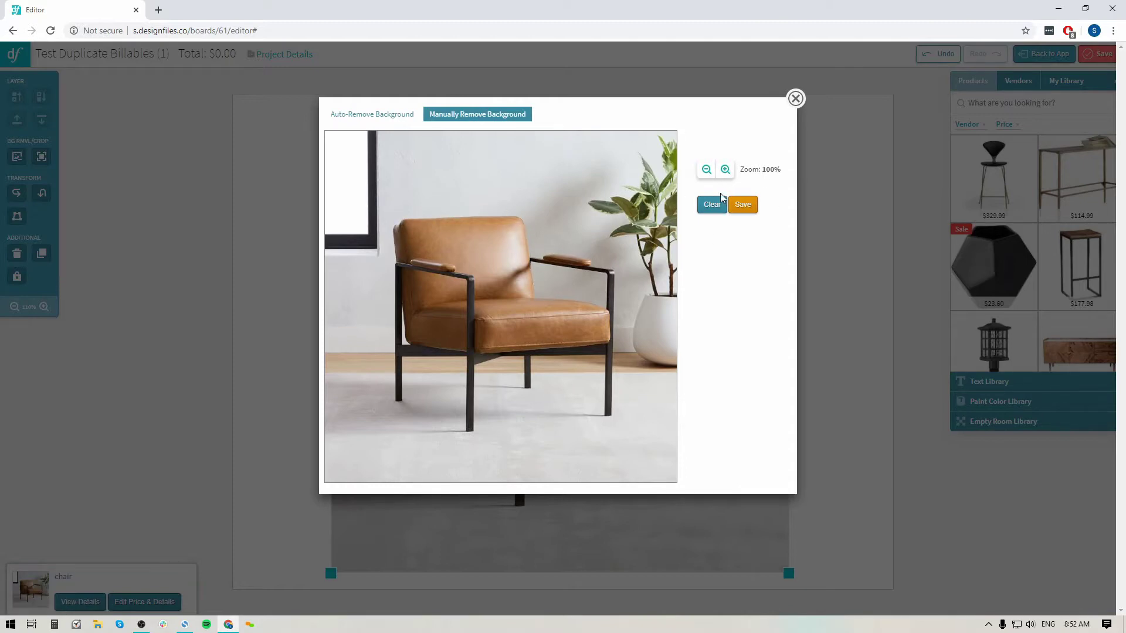
# - Zoom the chair image in to 275% for precise tracing
pyautogui.click(726, 169)
pyautogui.click(726, 169)
pyautogui.click(726, 169)
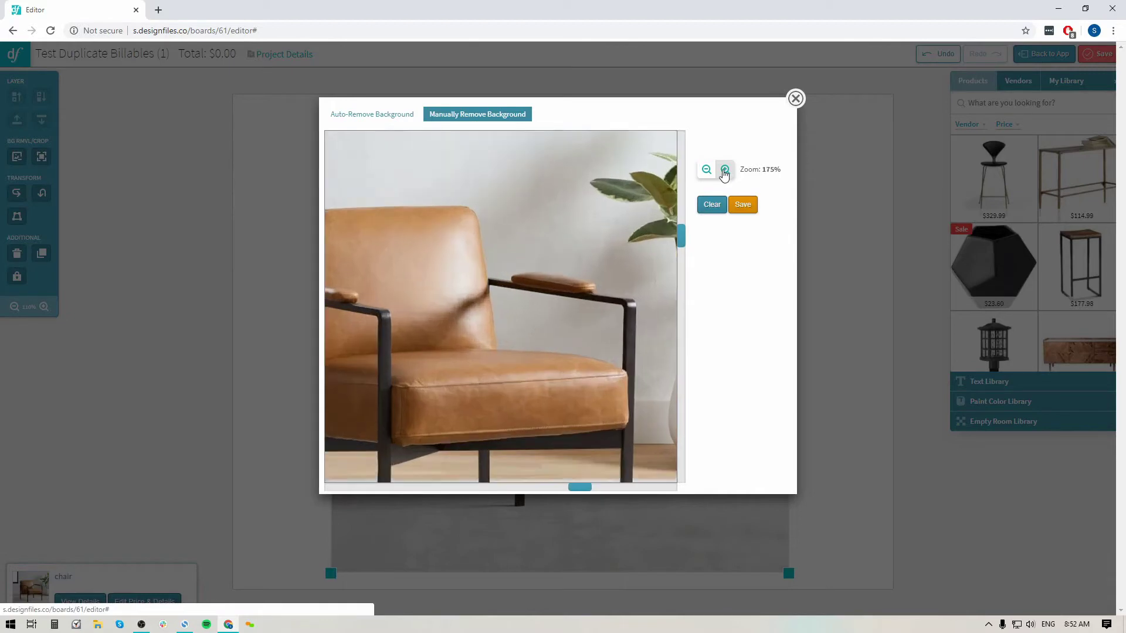
pyautogui.click(726, 169)
pyautogui.click(726, 169)
pyautogui.click(726, 169)
pyautogui.click(726, 169)
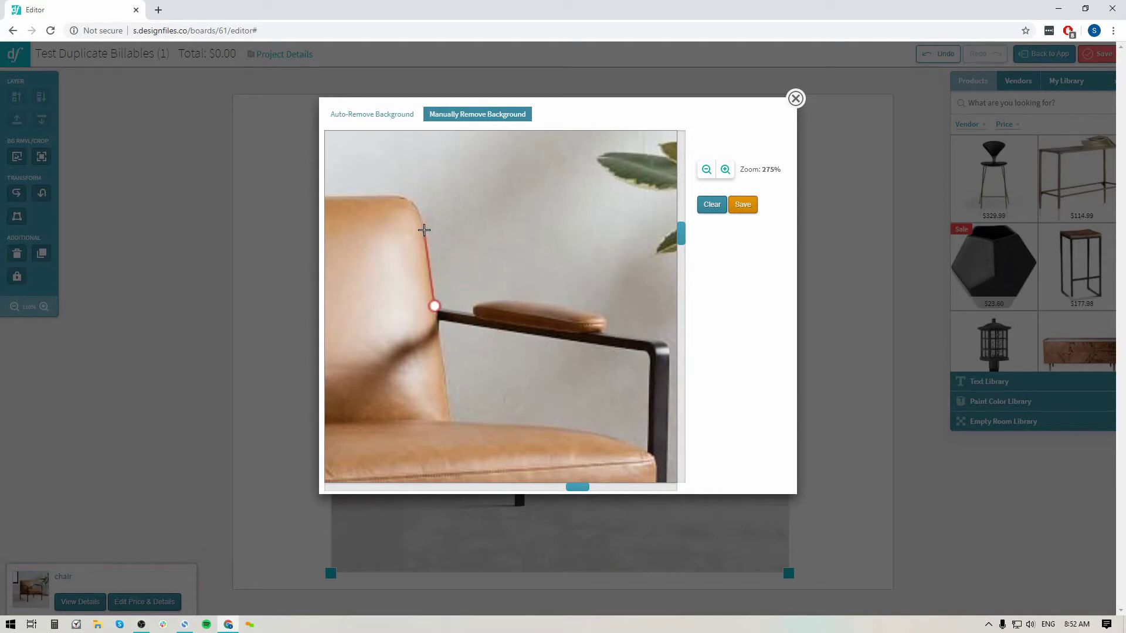
# - Place outline points across the backrest's top edge to its top-left corner
pyautogui.moveTo(424, 230); pyautogui.dragTo(368, 196)
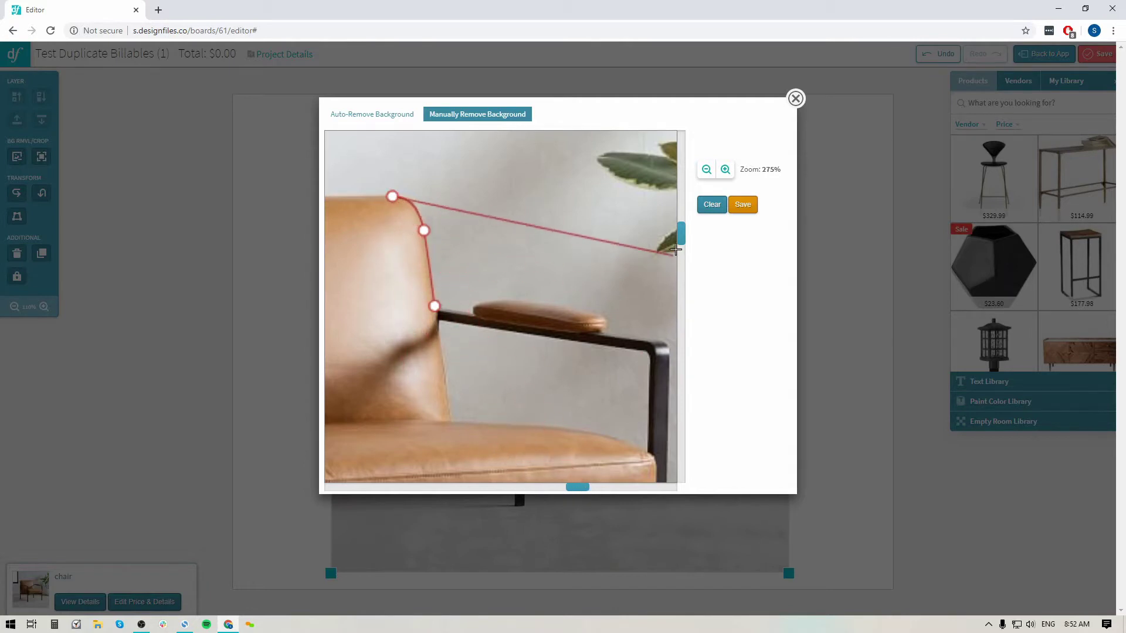
pyautogui.moveTo(586, 492); pyautogui.dragTo(452, 469)
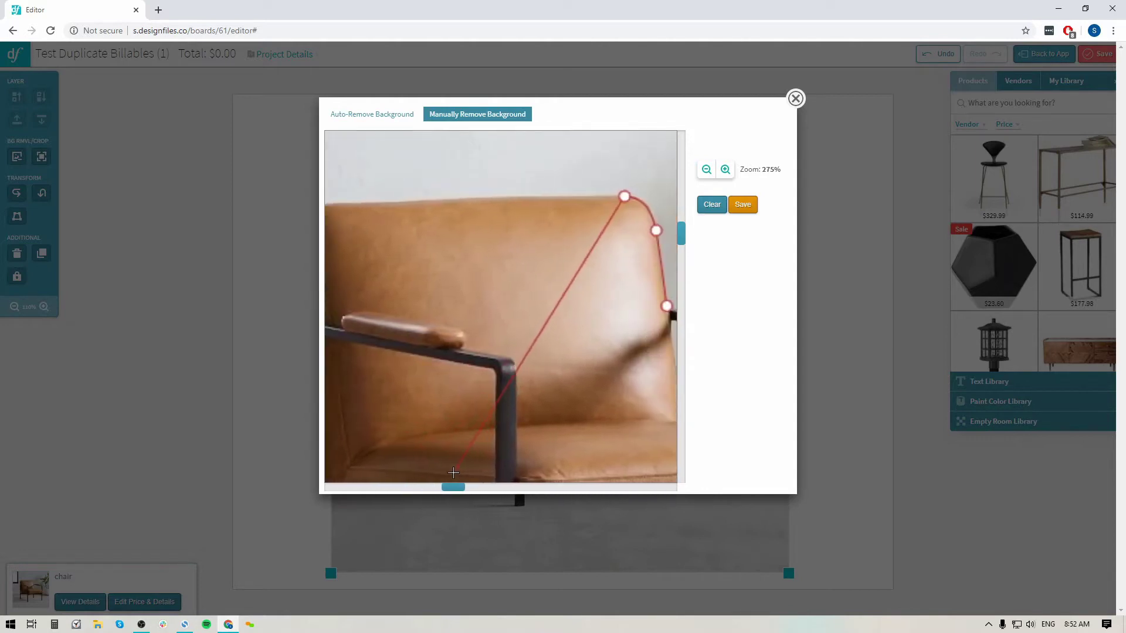
pyautogui.click(520, 197)
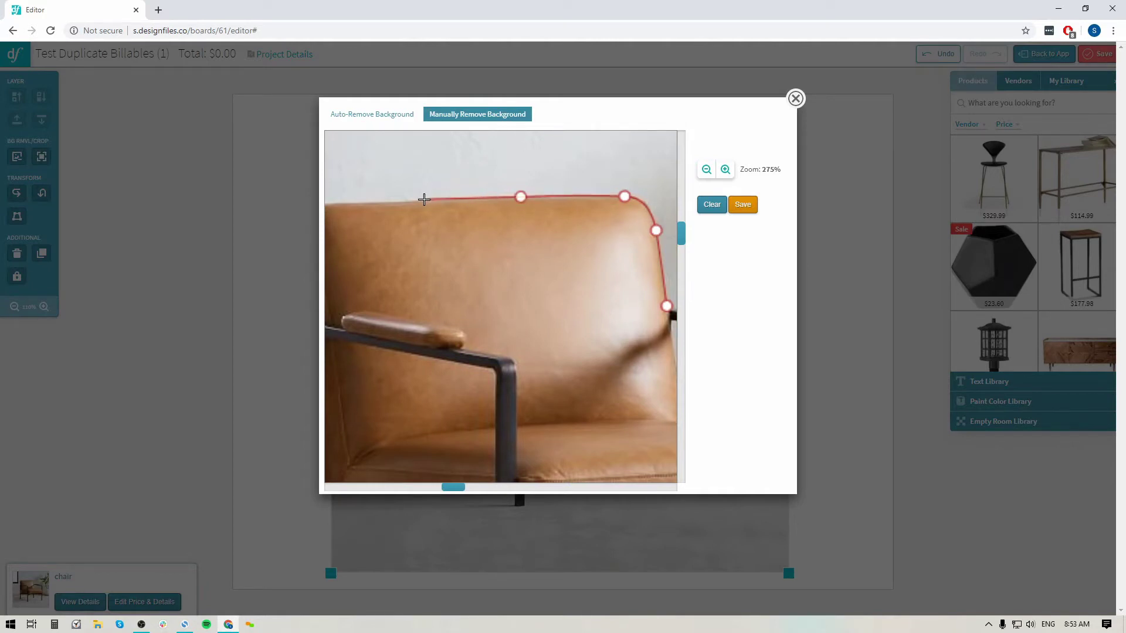
pyautogui.click(389, 203)
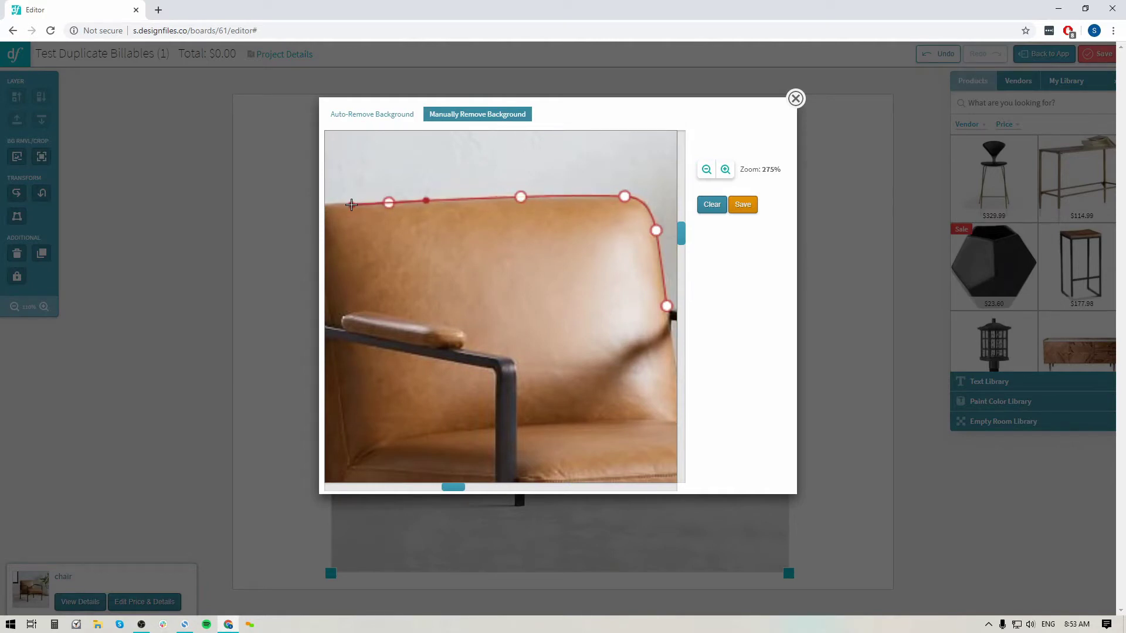
pyautogui.moveTo(453, 487); pyautogui.dragTo(393, 487)
pyautogui.click(450, 203)
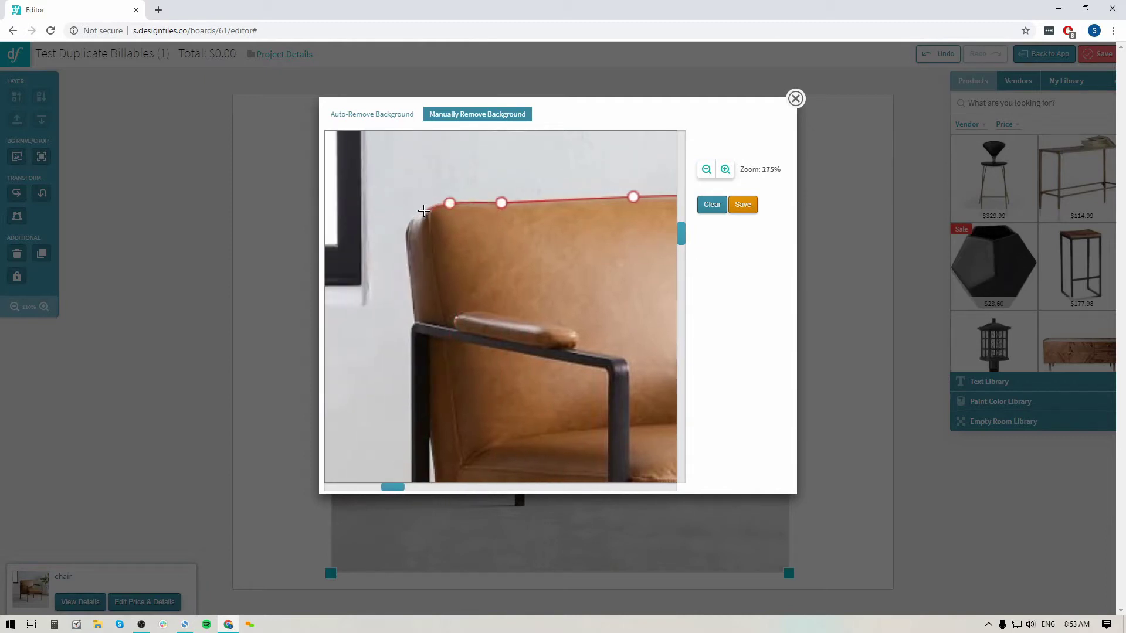
pyautogui.click(423, 211)
# - Continue the outline down the chair's left side toward the front leg
pyautogui.click(405, 245)
pyautogui.click(415, 324)
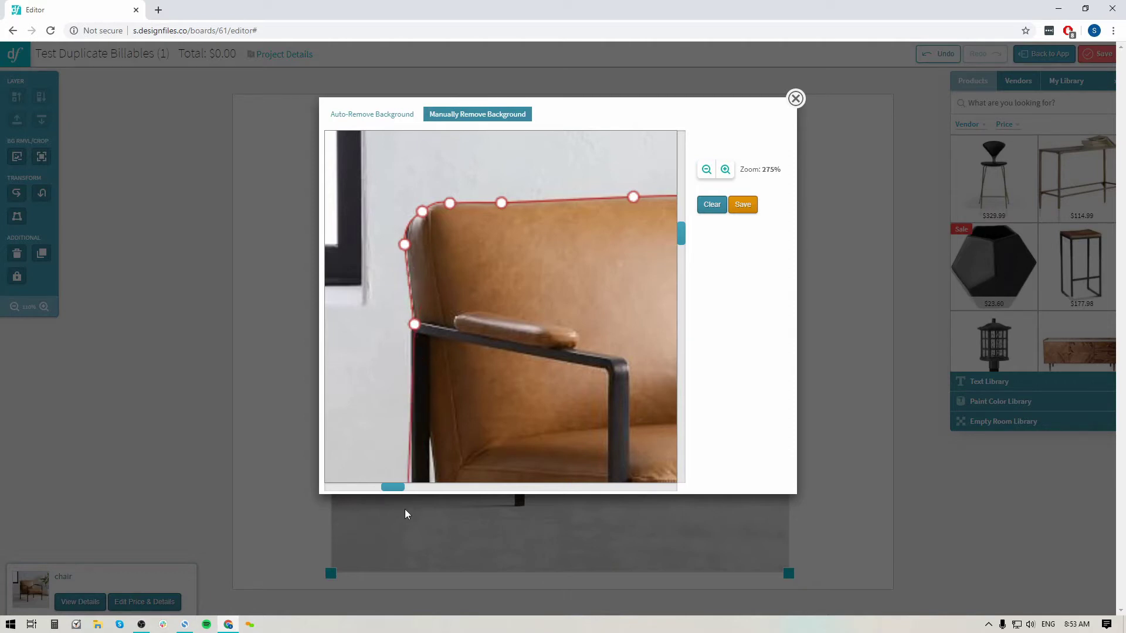
pyautogui.moveTo(686, 233); pyautogui.dragTo(683, 317)
pyautogui.click(413, 193)
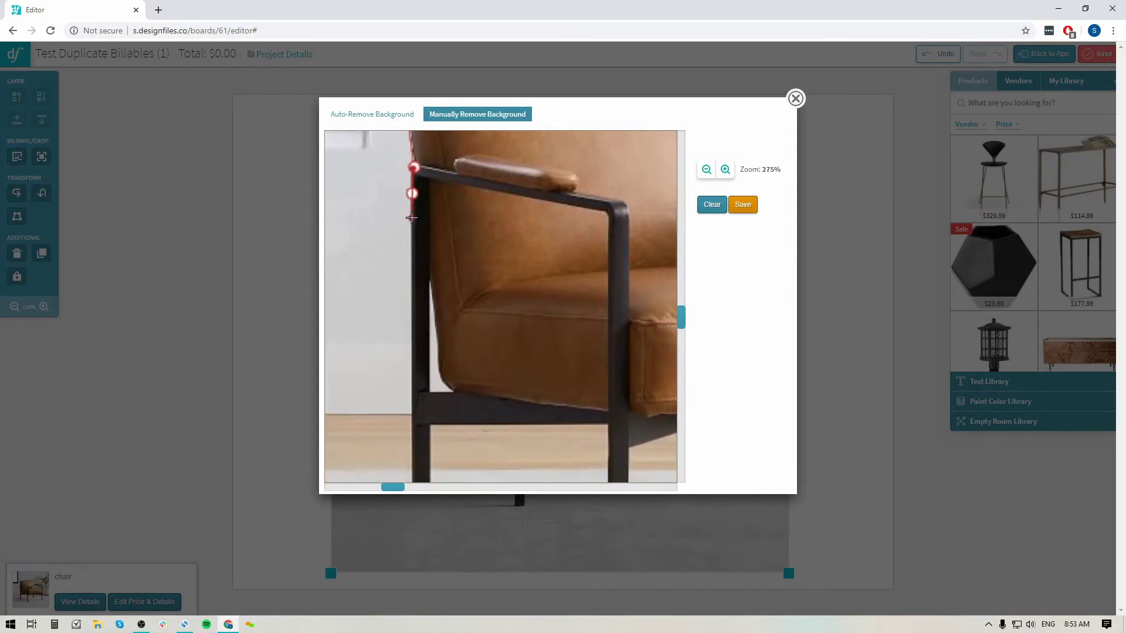
pyautogui.click(413, 475)
pyautogui.moveTo(681, 320); pyautogui.dragTo(682, 441)
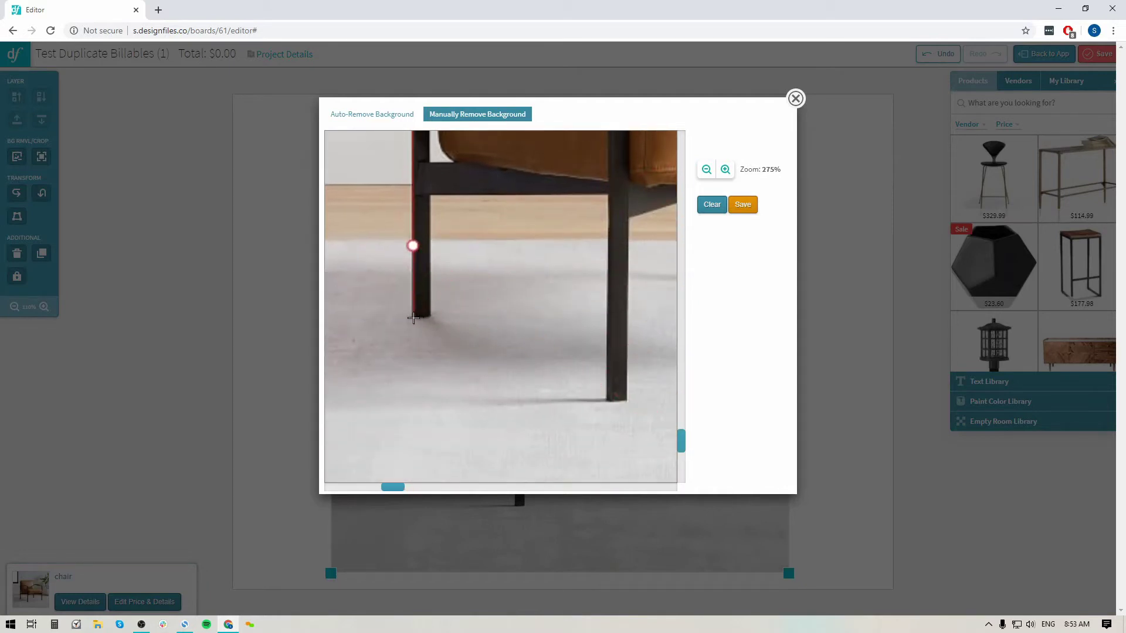
# - Outline the left front leg, then run along the seat frame around the next leg
pyautogui.click(431, 316)
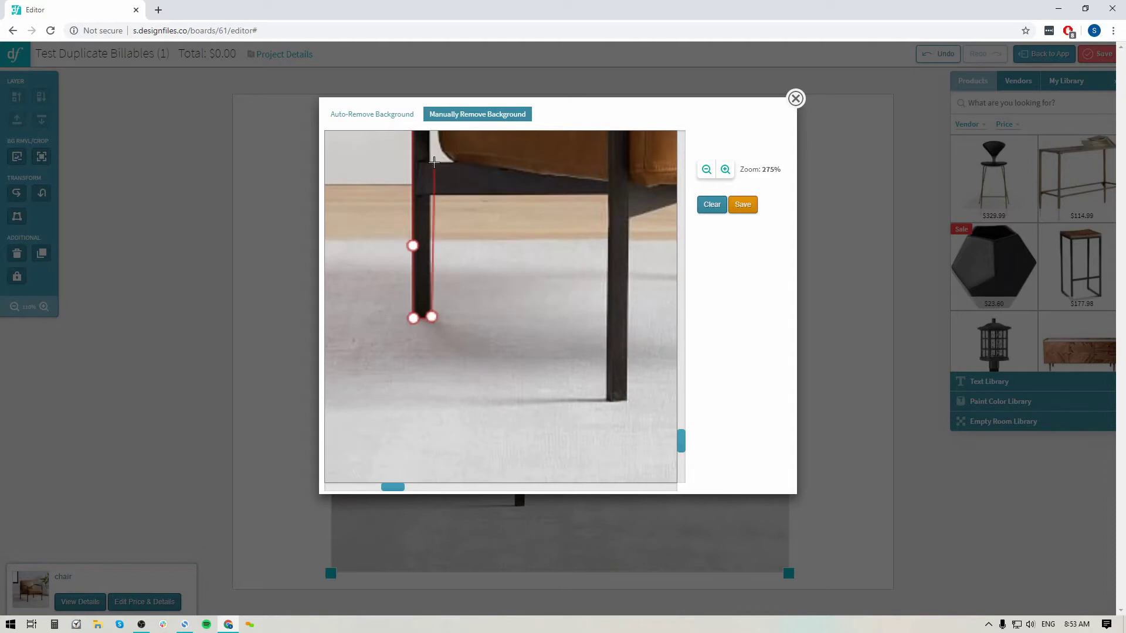
pyautogui.click(431, 194)
pyautogui.click(609, 193)
pyautogui.click(608, 403)
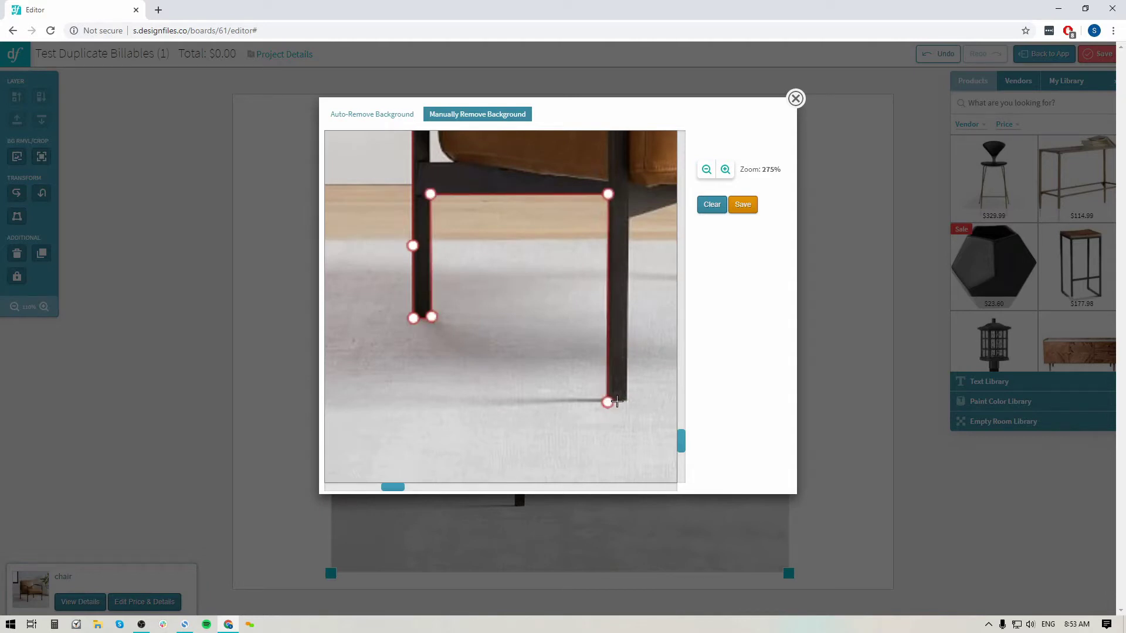
pyautogui.click(626, 400)
pyautogui.click(629, 218)
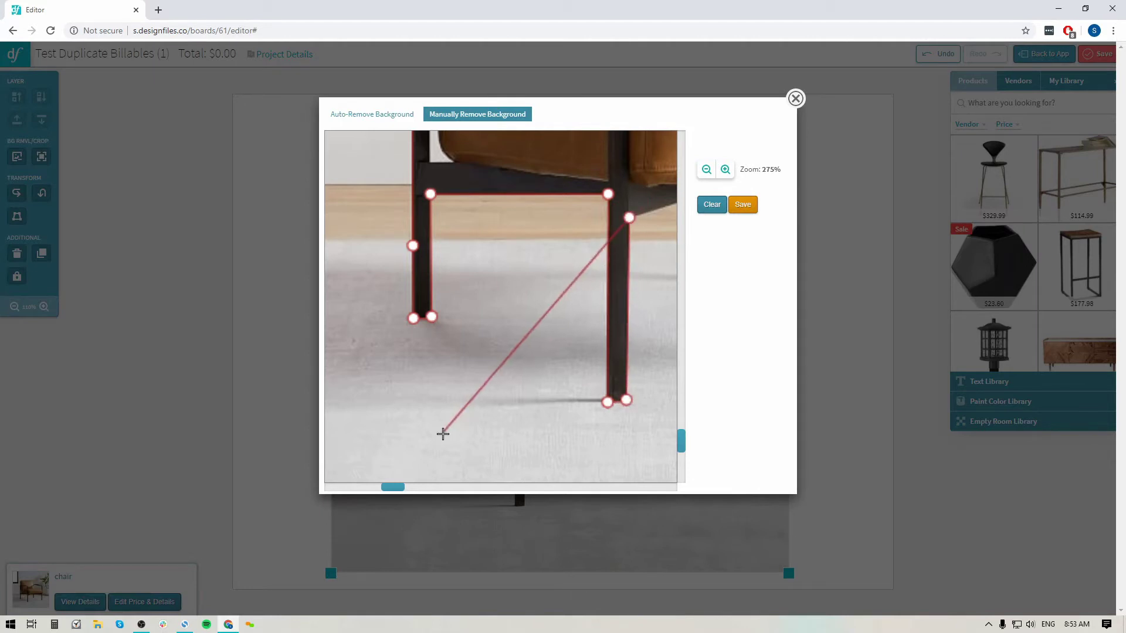
pyautogui.moveTo(394, 488); pyautogui.dragTo(541, 475)
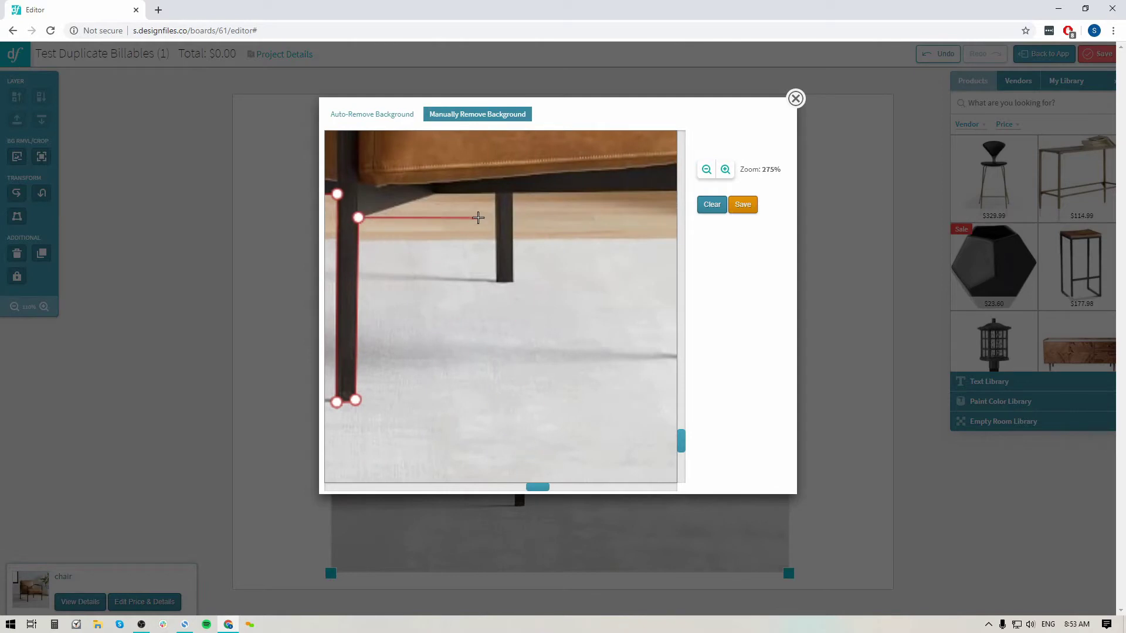
# - Trace along the seat frame and around the back leg
pyautogui.click(437, 194)
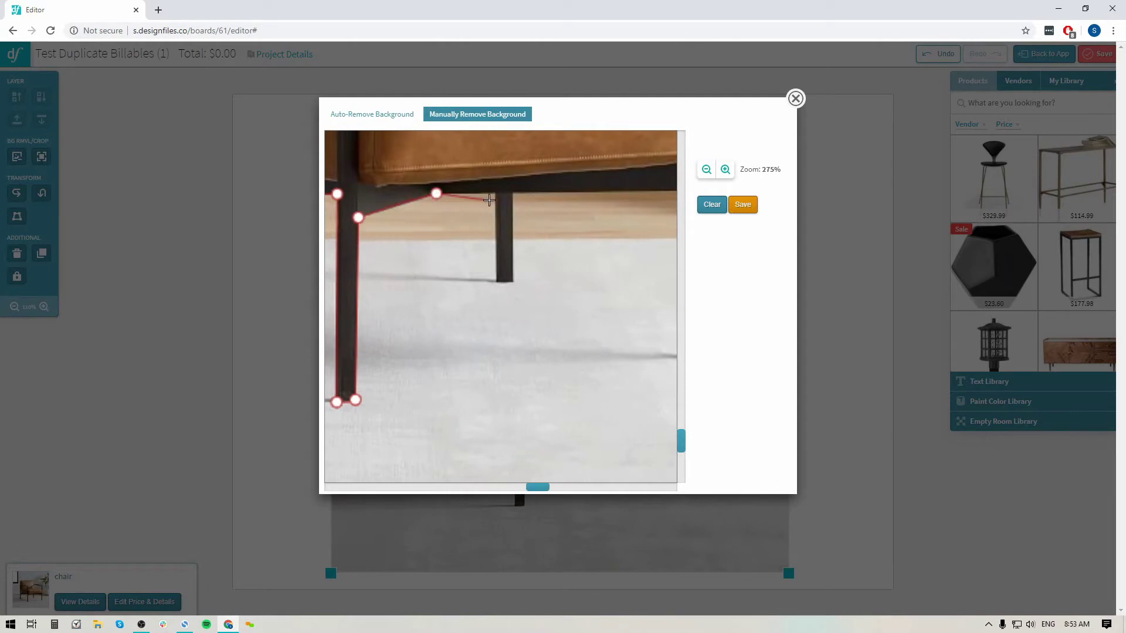
pyautogui.click(496, 193)
pyautogui.click(498, 282)
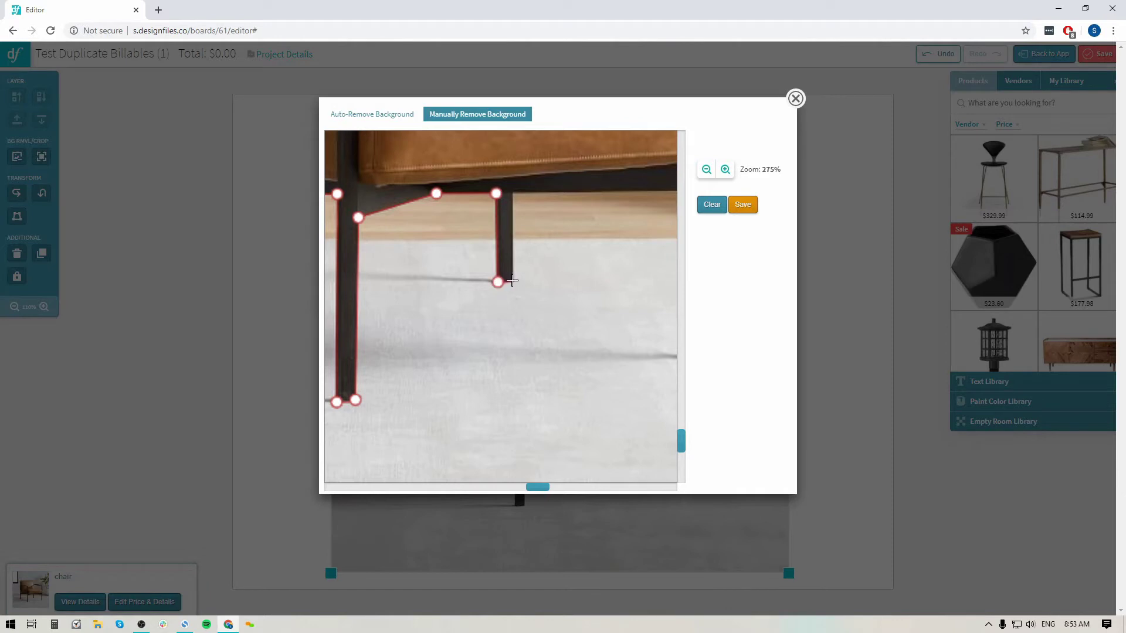
pyautogui.click(513, 280)
pyautogui.click(512, 194)
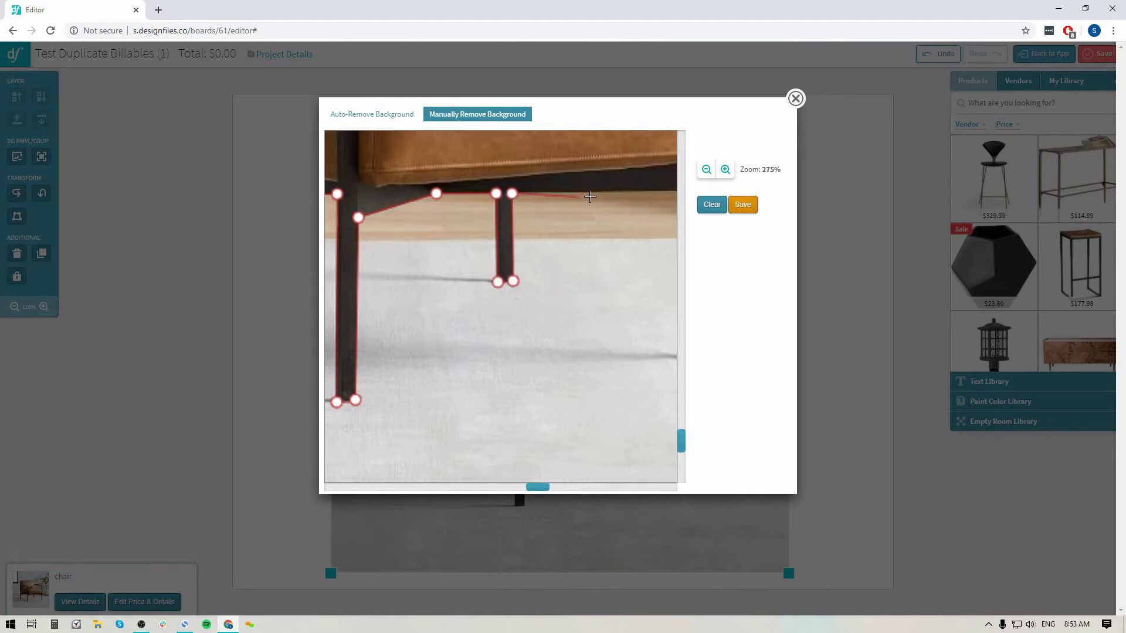
# - Extend the outline around the right front leg and up its outer side
pyautogui.click(674, 189)
pyautogui.moveTo(538, 486); pyautogui.dragTo(642, 487)
pyautogui.click(525, 189)
pyautogui.click(522, 357)
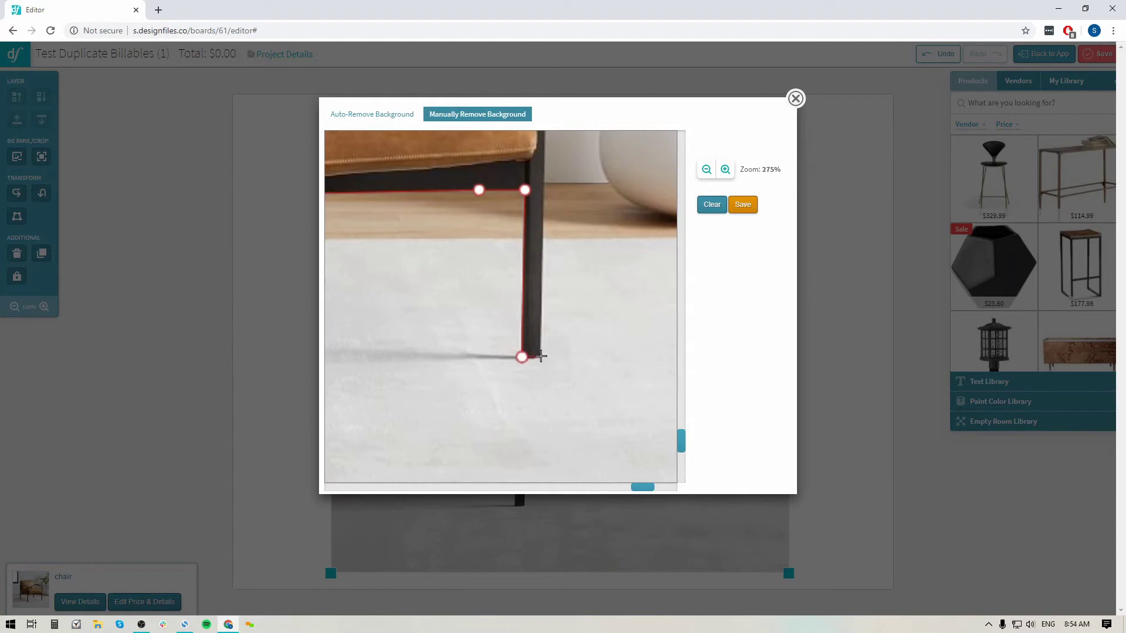
pyautogui.click(541, 357)
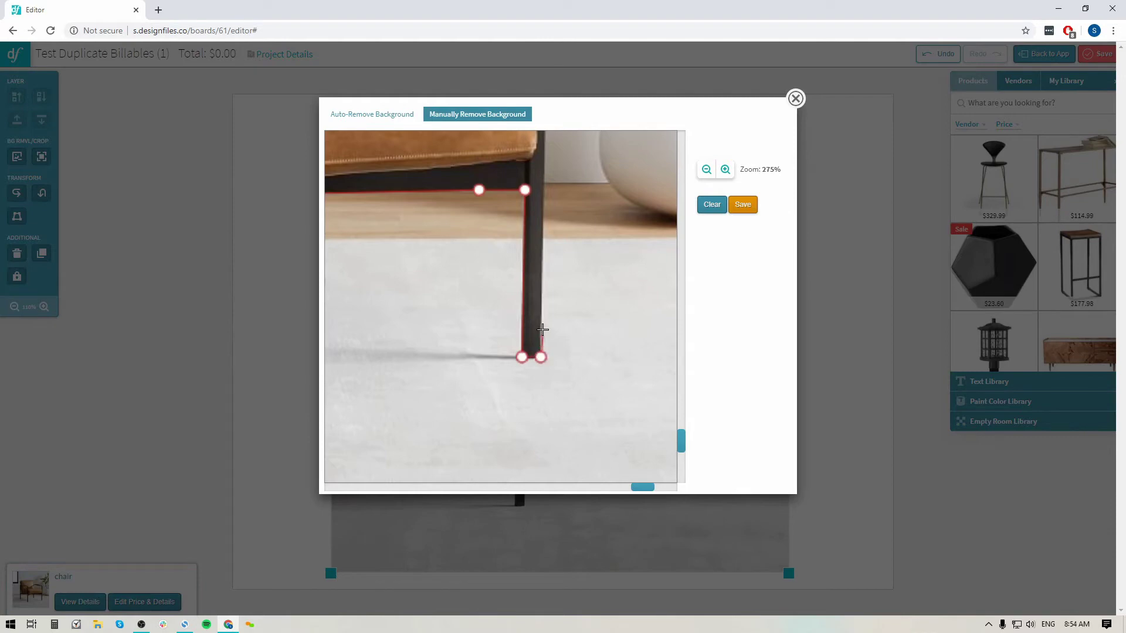
pyautogui.click(545, 140)
pyautogui.moveTo(683, 447); pyautogui.dragTo(683, 245)
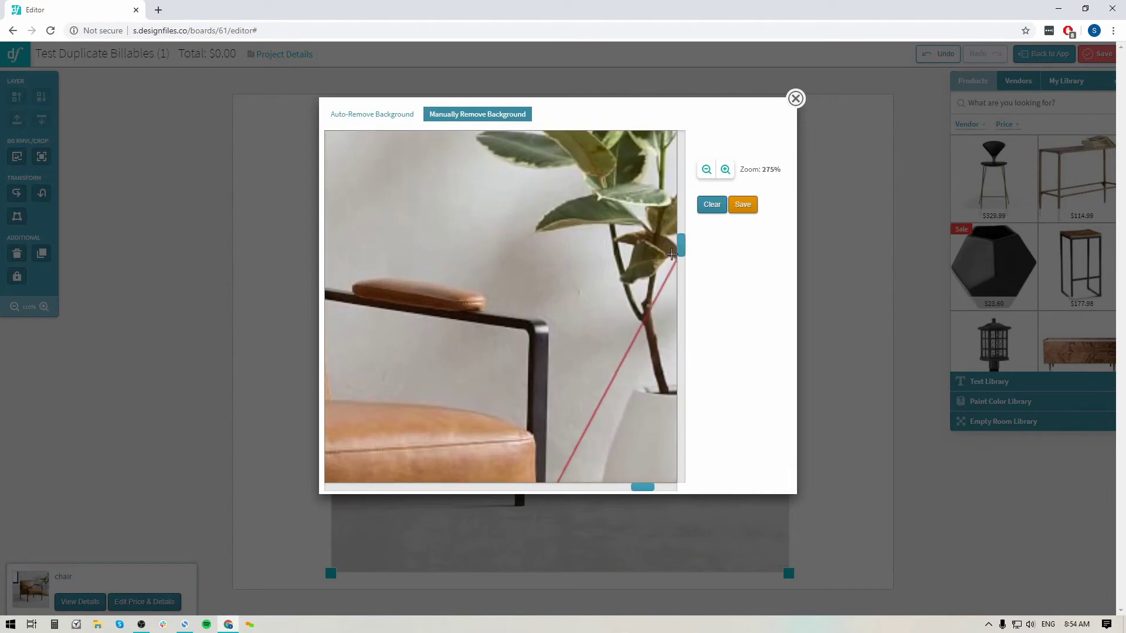
# - Trace over the right armrest to its left end and close the outline on the starting point
pyautogui.click(549, 349)
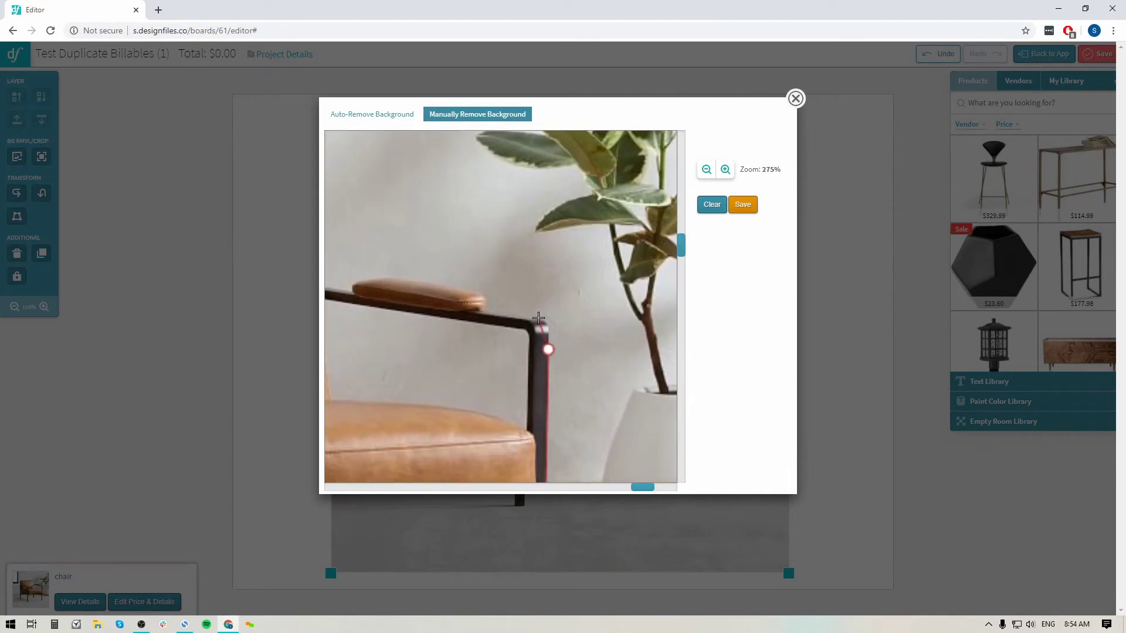
pyautogui.click(538, 318)
pyautogui.click(459, 289)
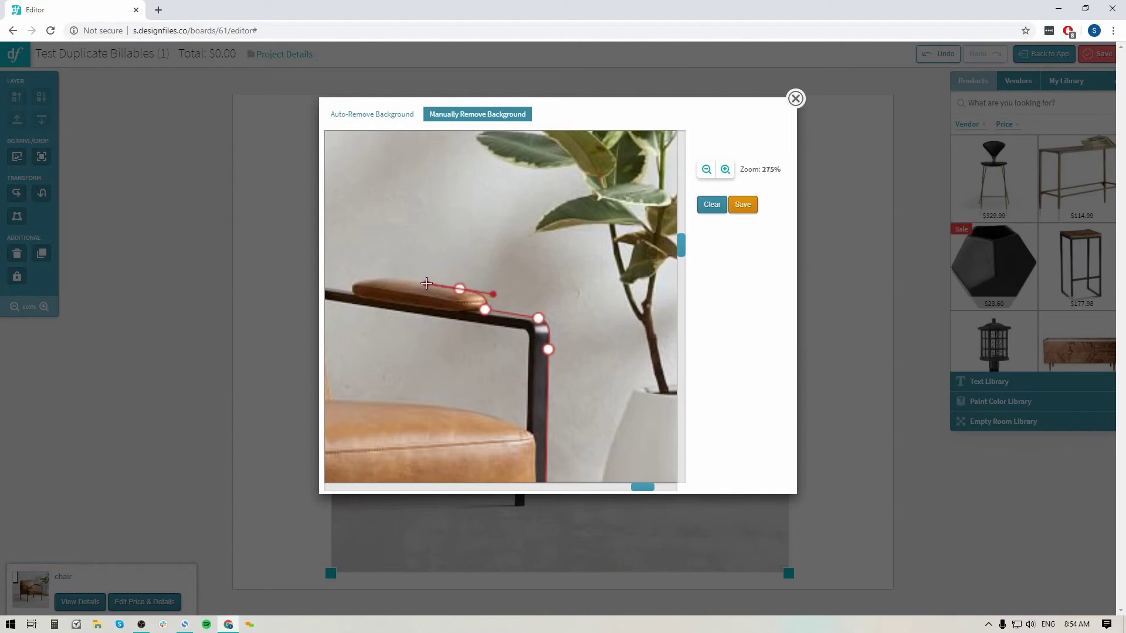
pyautogui.click(386, 278)
pyautogui.click(352, 291)
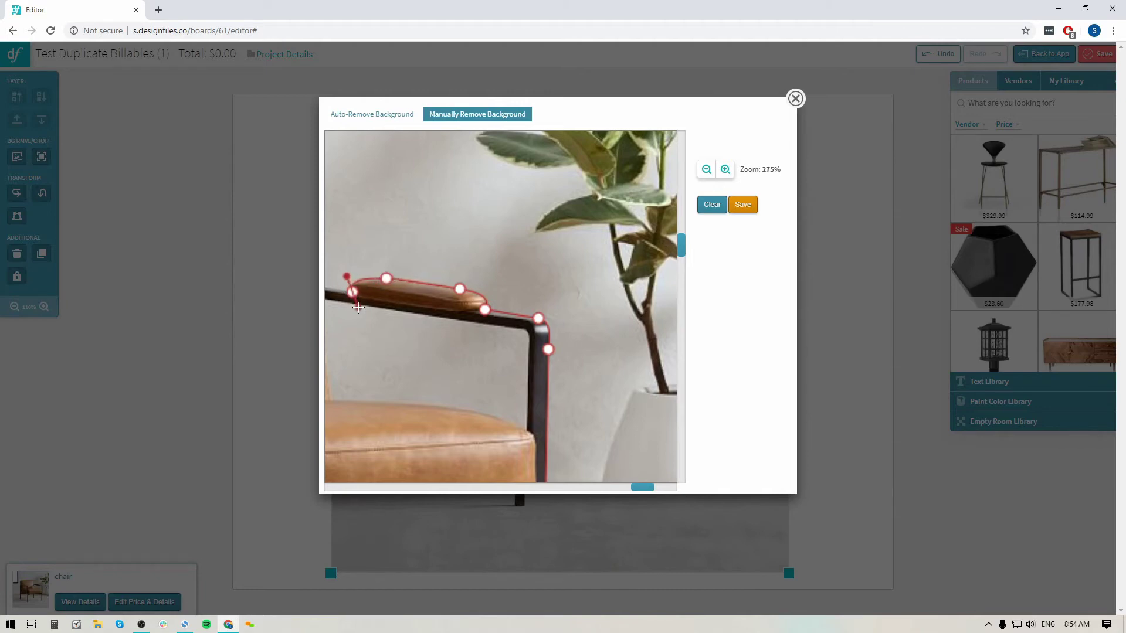
pyautogui.moveTo(642, 486); pyautogui.dragTo(484, 487)
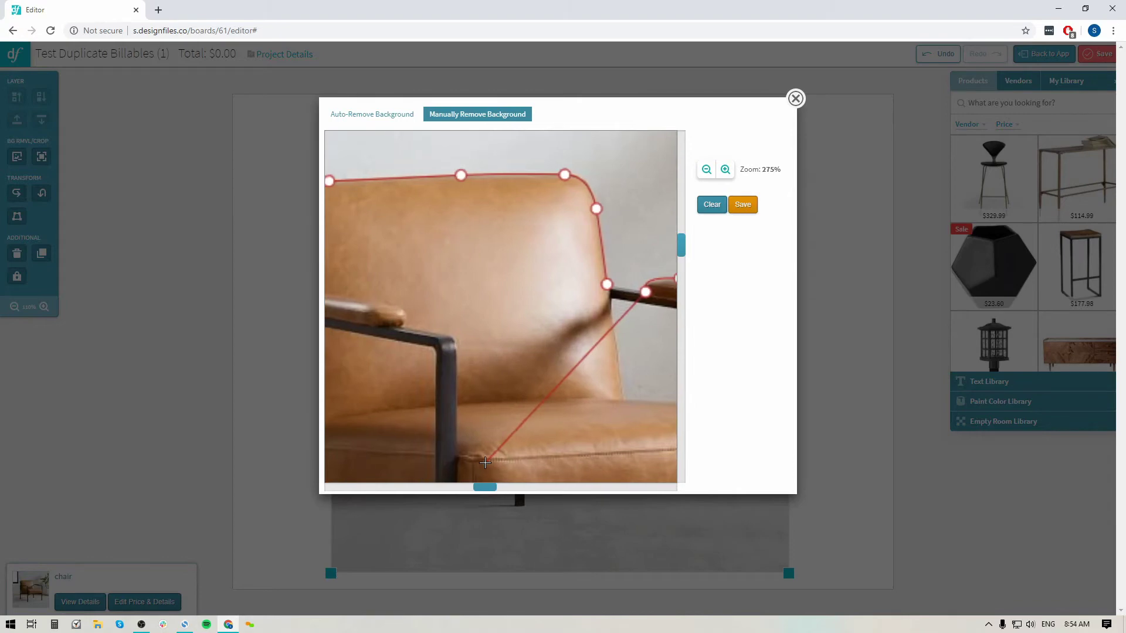
pyautogui.click(607, 285)
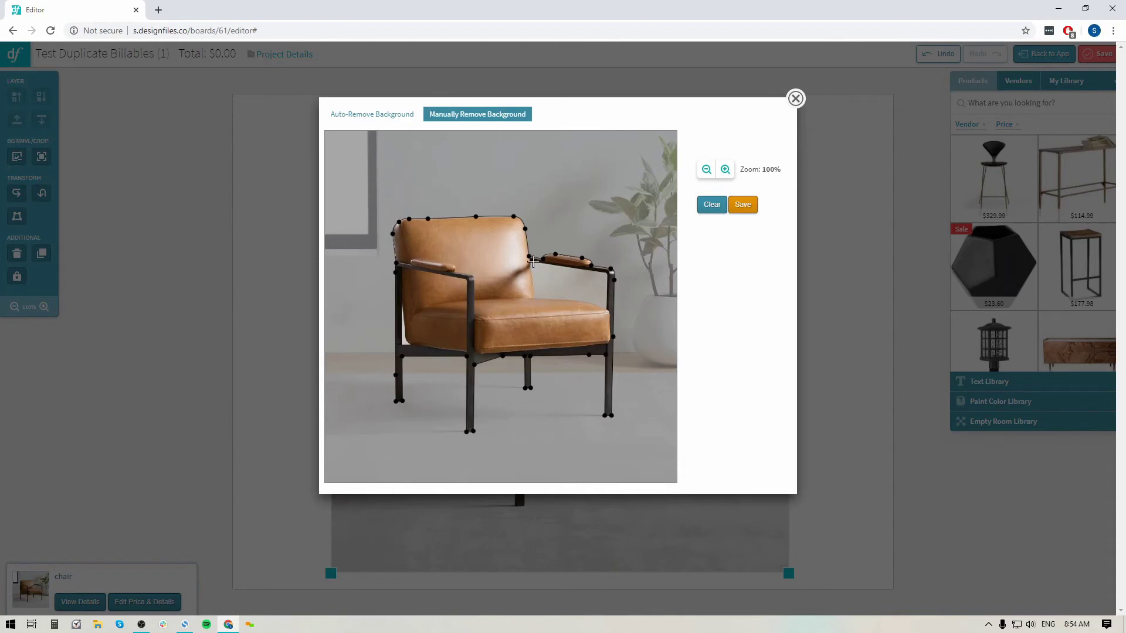
# - Zoom in and drag the backrest outline point onto the chair's left edge
pyautogui.click(725, 170)
pyautogui.click(725, 170)
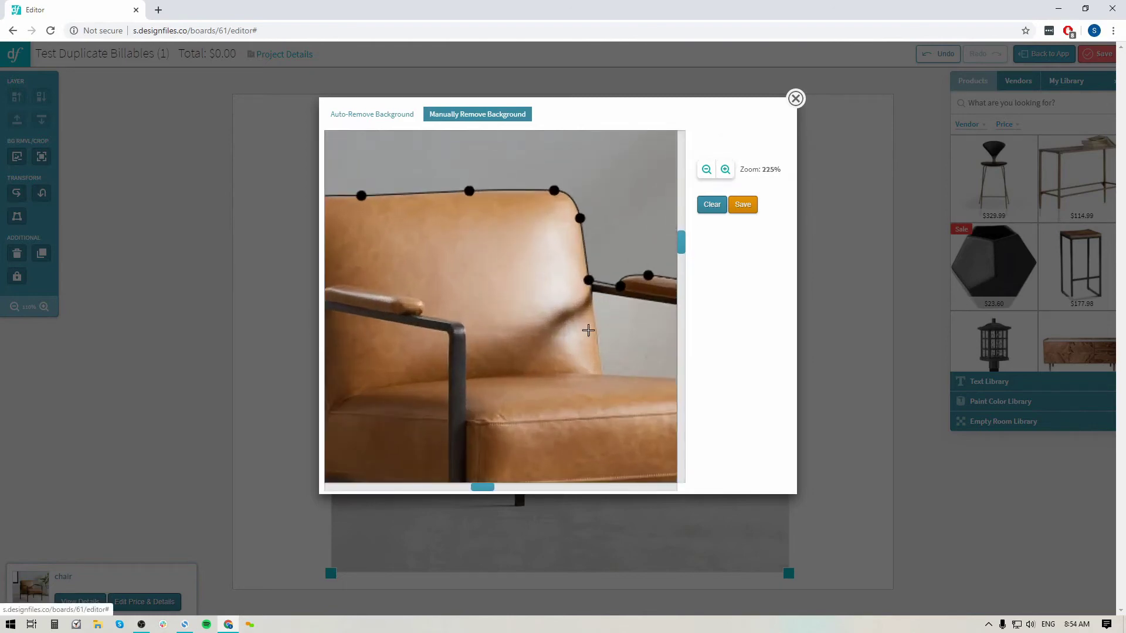
pyautogui.moveTo(484, 487); pyautogui.dragTo(391, 487)
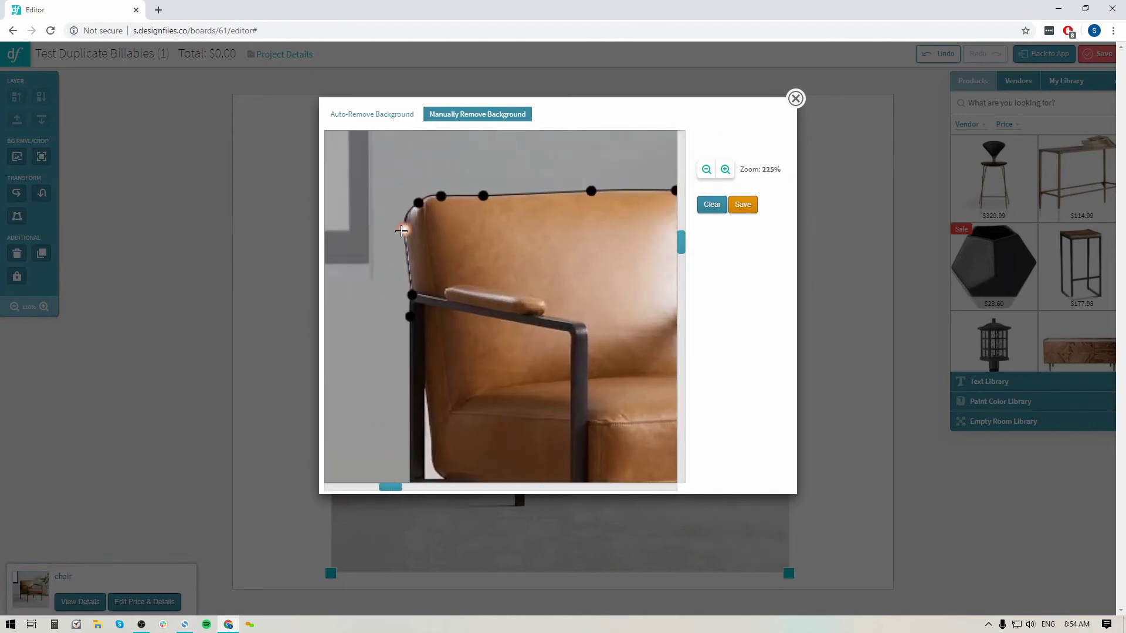
pyautogui.moveTo(402, 229); pyautogui.dragTo(408, 229)
pyautogui.moveTo(390, 491); pyautogui.dragTo(590, 493)
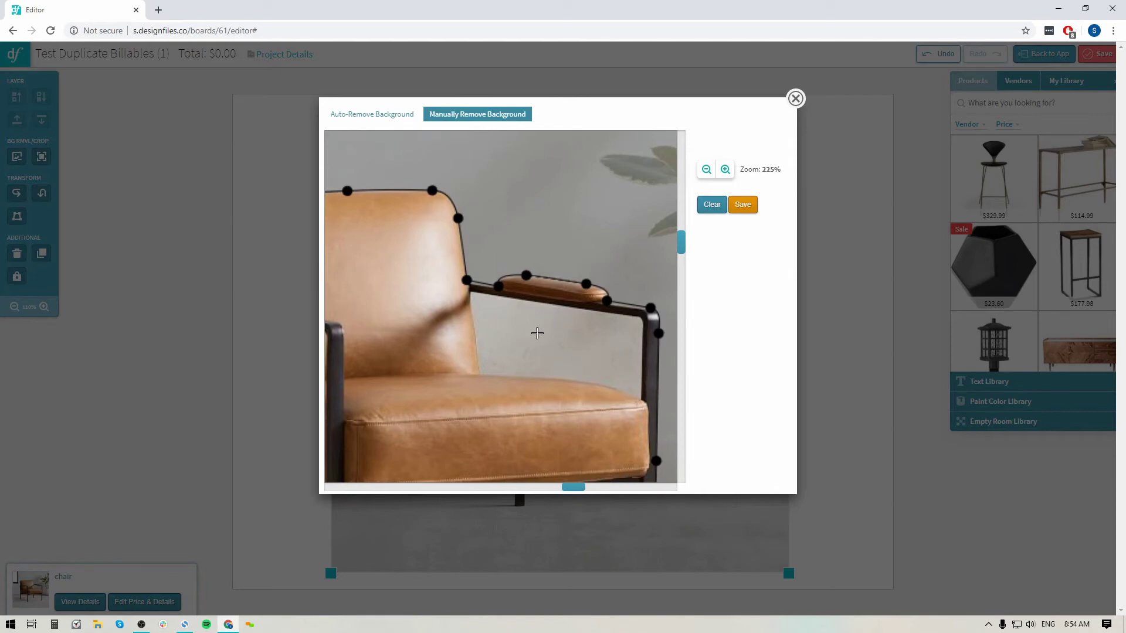
# - Outline the gap under the right armrest along seat and armrest post, close it, and straighten its top edge
pyautogui.click(469, 292)
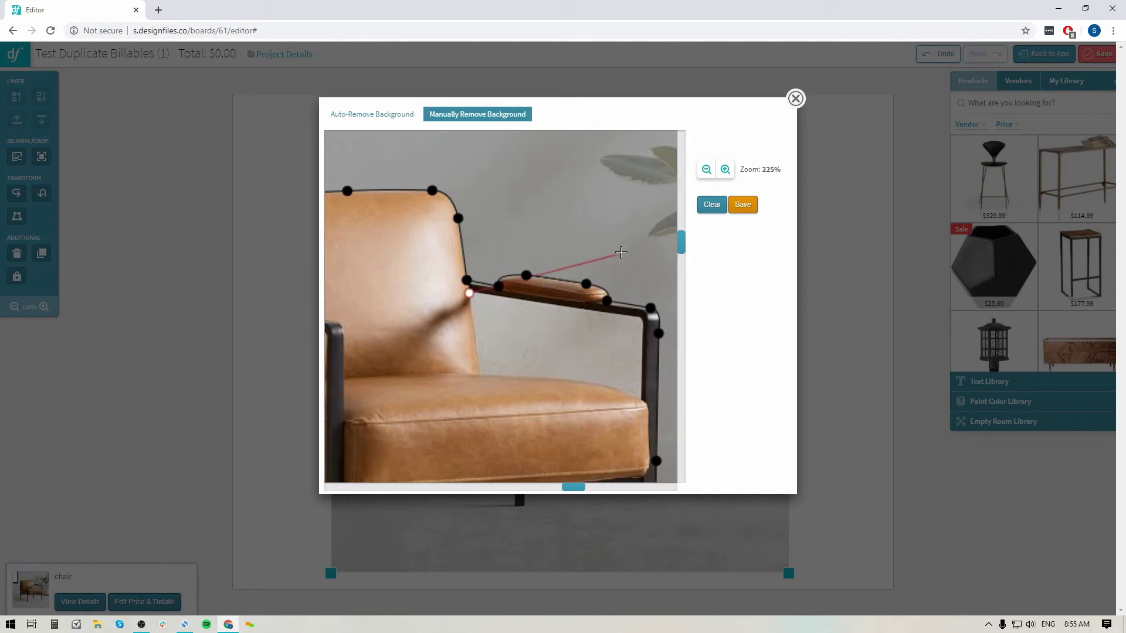
pyautogui.click(725, 170)
pyautogui.click(726, 170)
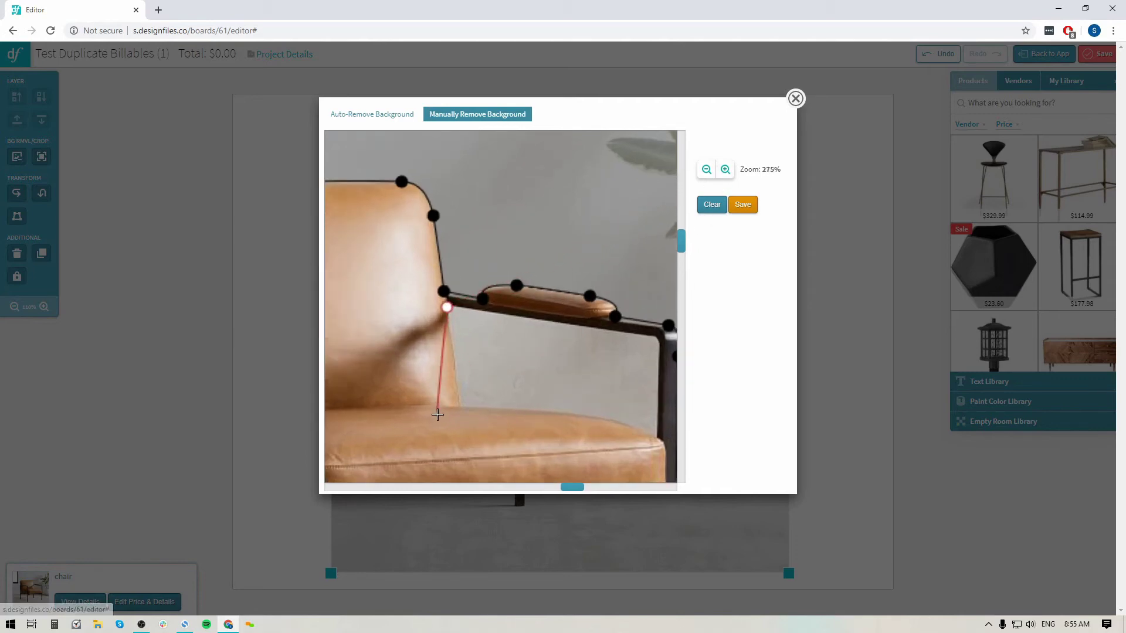
pyautogui.click(459, 408)
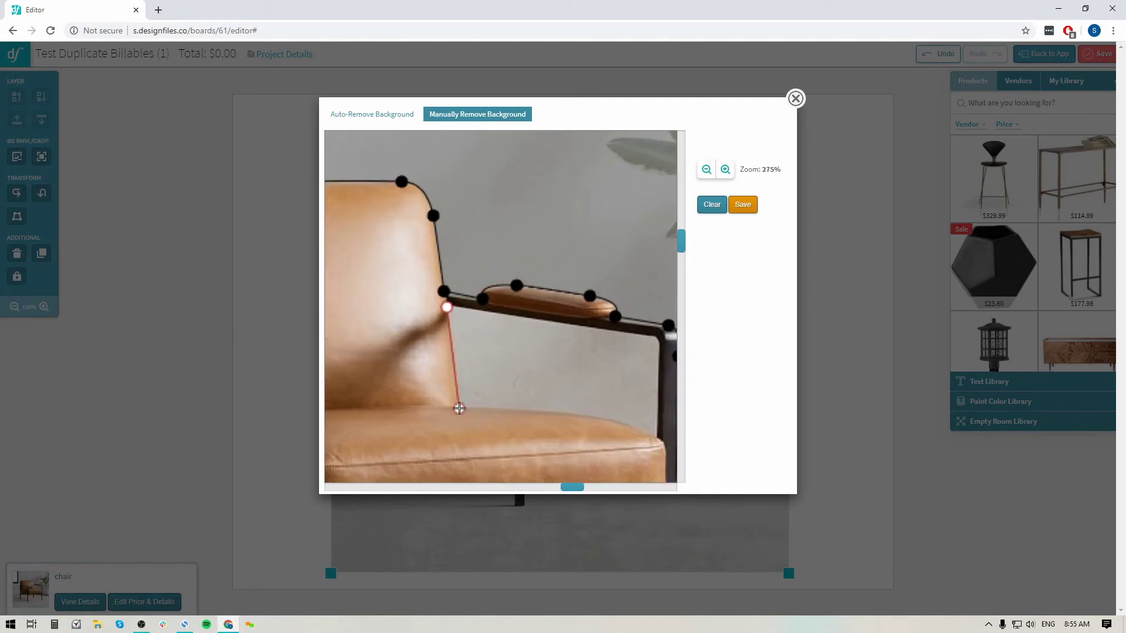
pyautogui.click(565, 415)
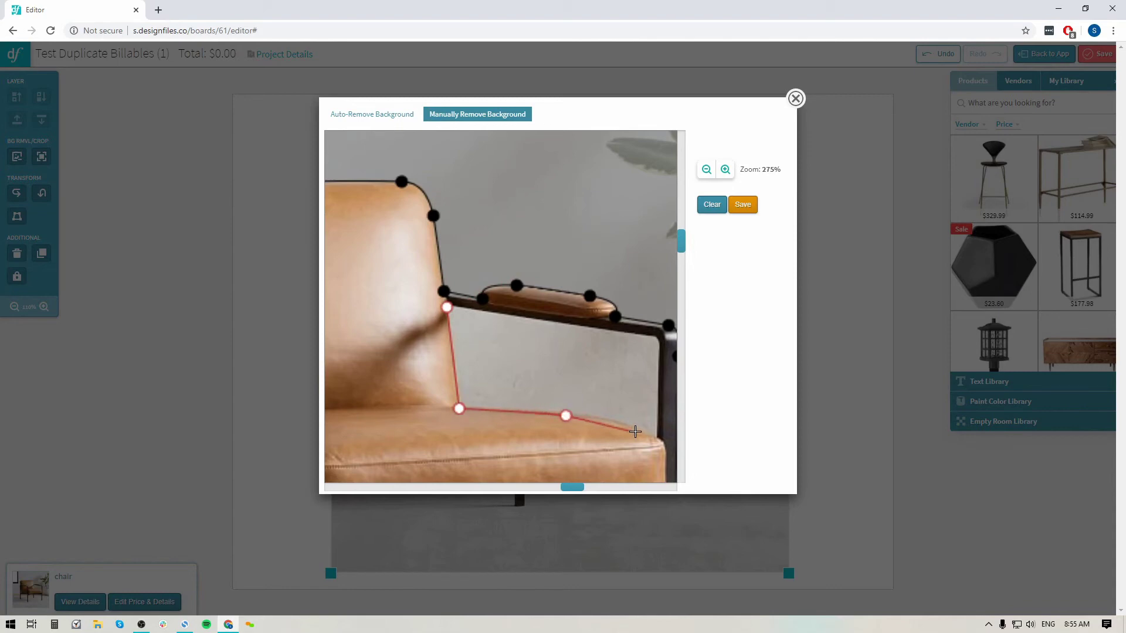
pyautogui.click(655, 438)
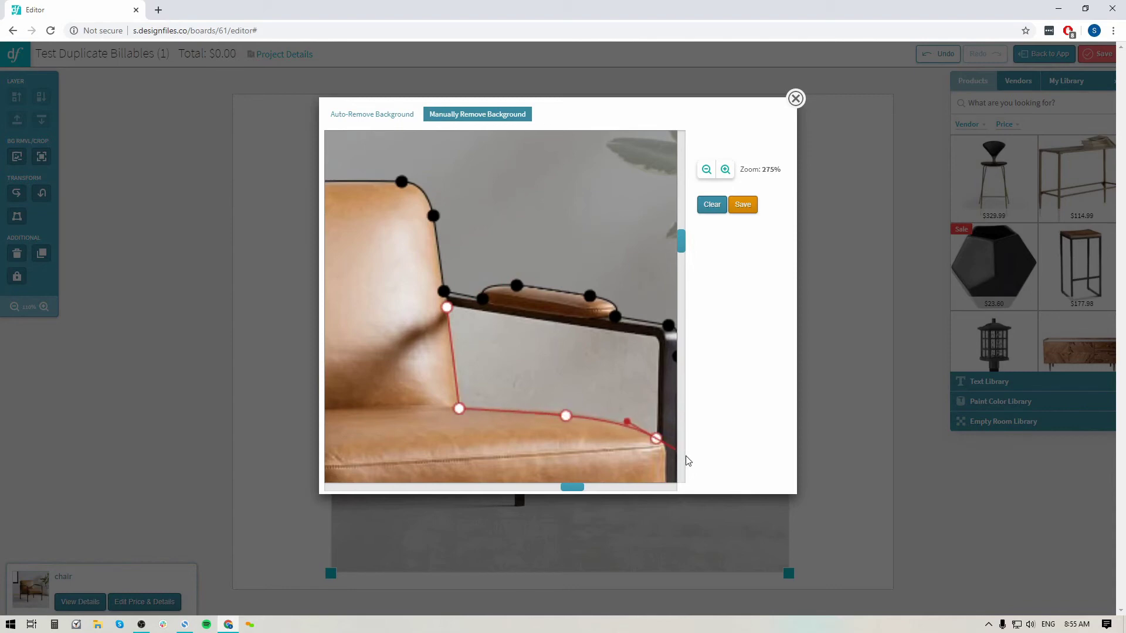
pyautogui.click(658, 357)
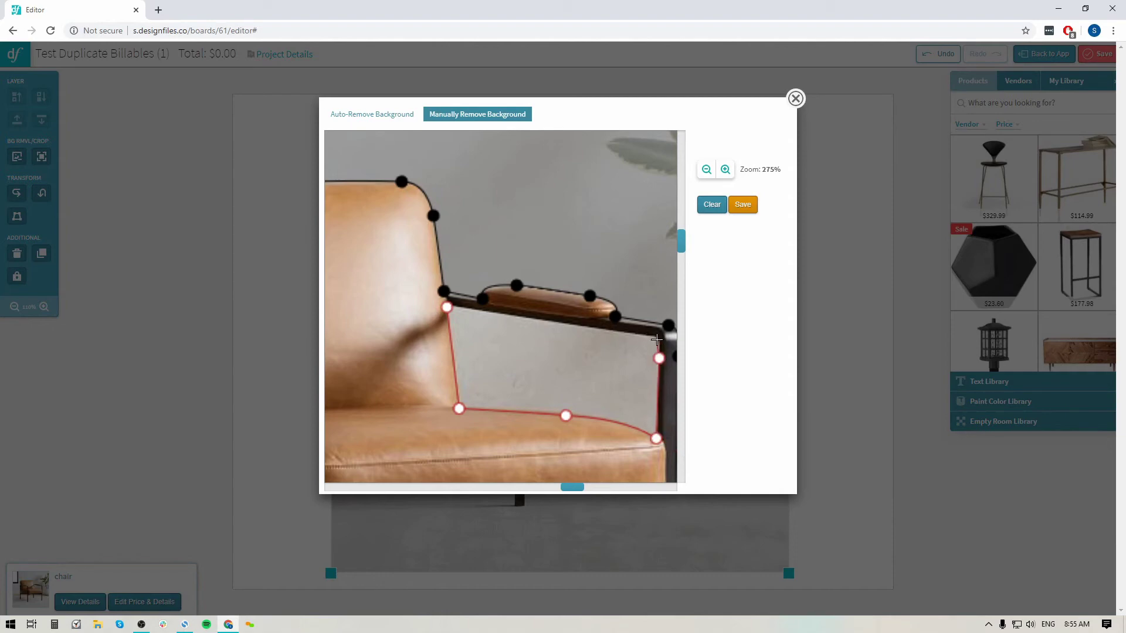
pyautogui.click(649, 335)
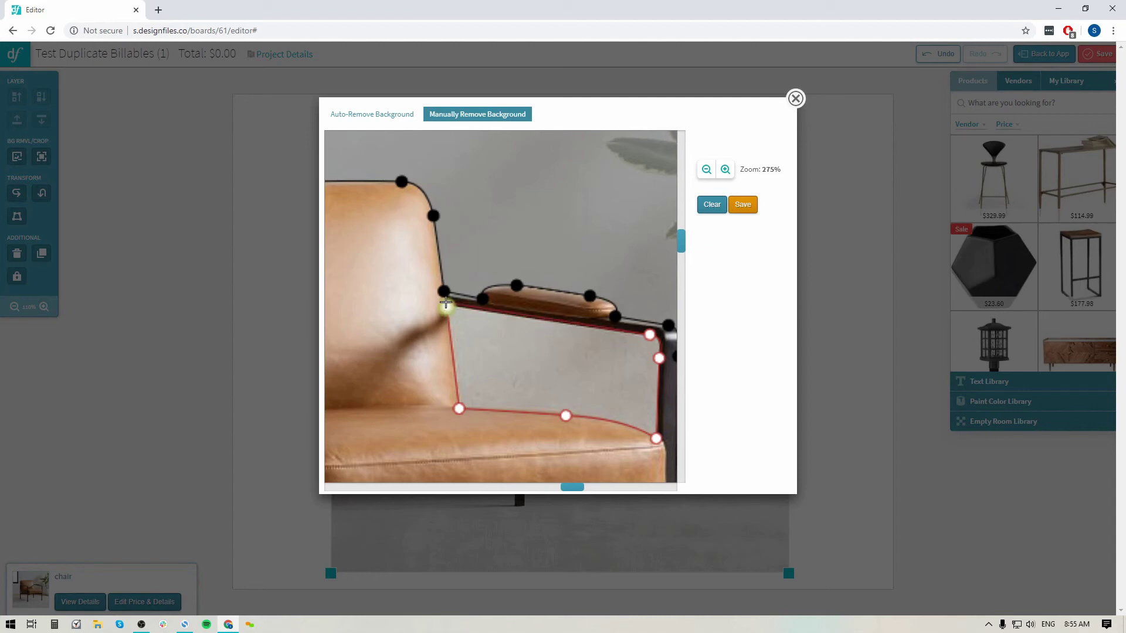
pyautogui.click(447, 306)
pyautogui.moveTo(445, 316); pyautogui.dragTo(448, 306)
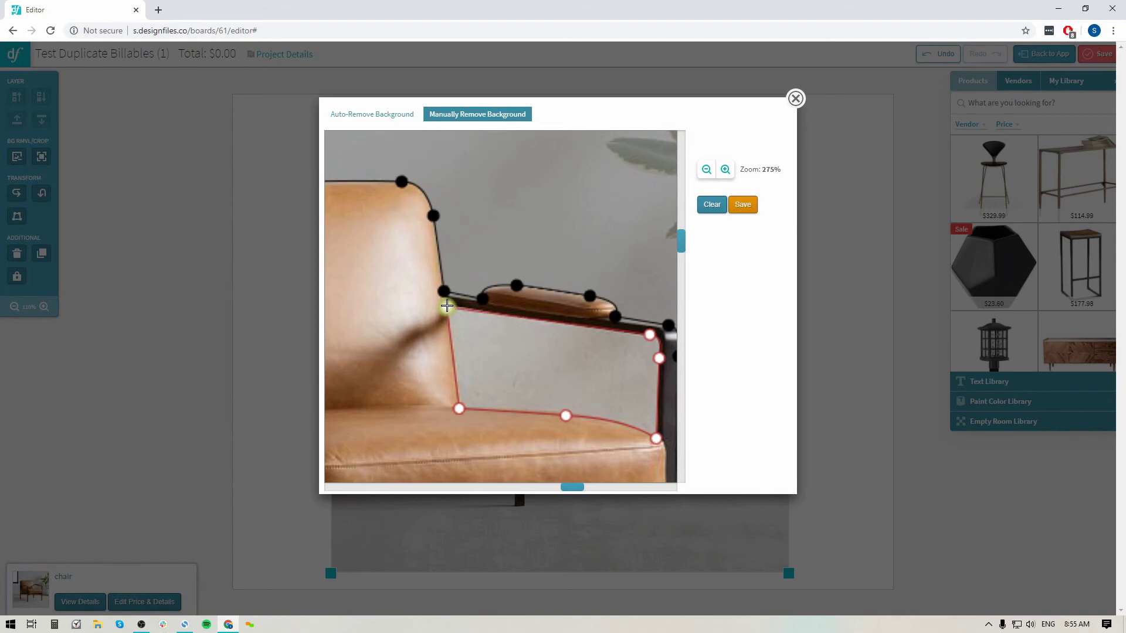
pyautogui.scroll(-5, 447, 306)
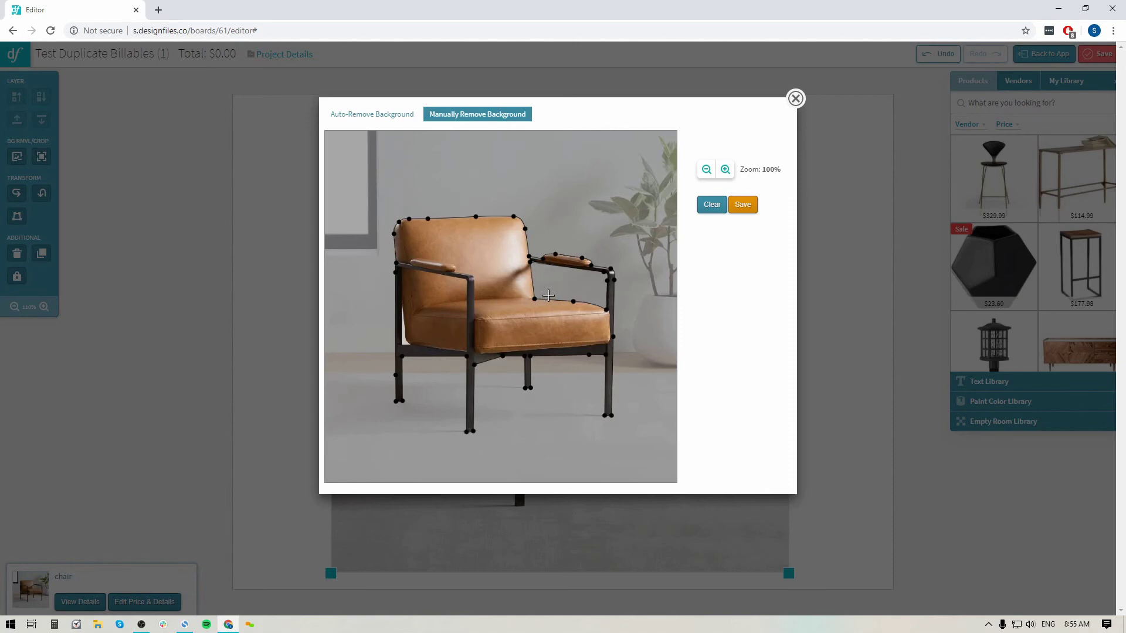
# - Zoom in on the left frame and close a five-point outline around the sliver beside the cushion
pyautogui.click(726, 170)
pyautogui.click(726, 170)
pyautogui.moveTo(573, 487); pyautogui.dragTo(419, 478)
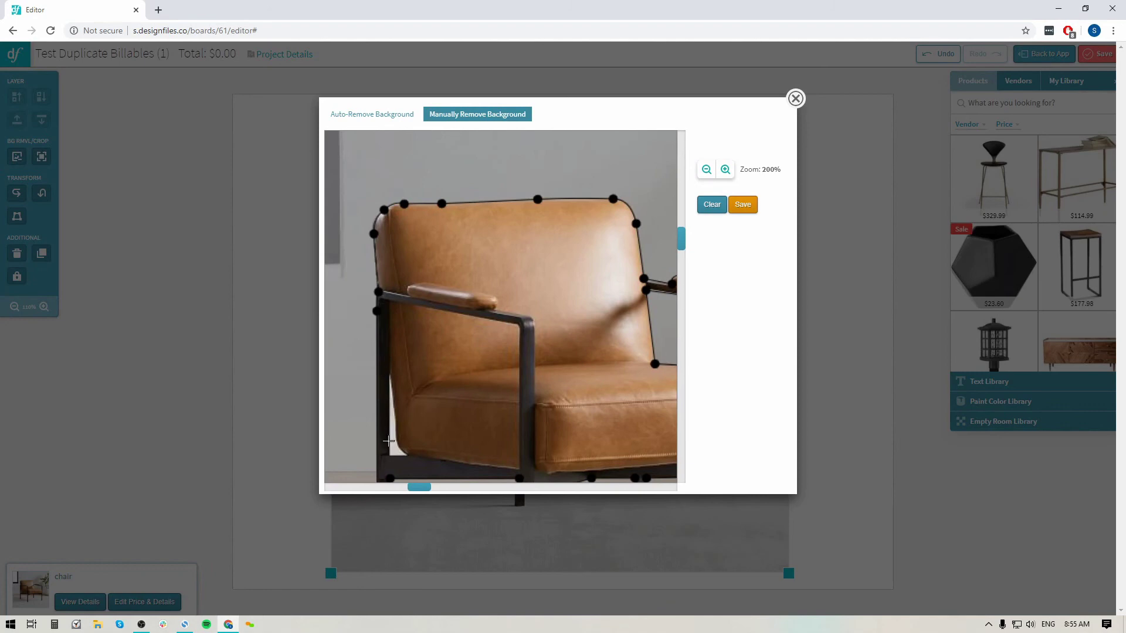
pyautogui.click(726, 169)
pyautogui.click(726, 170)
pyautogui.click(726, 169)
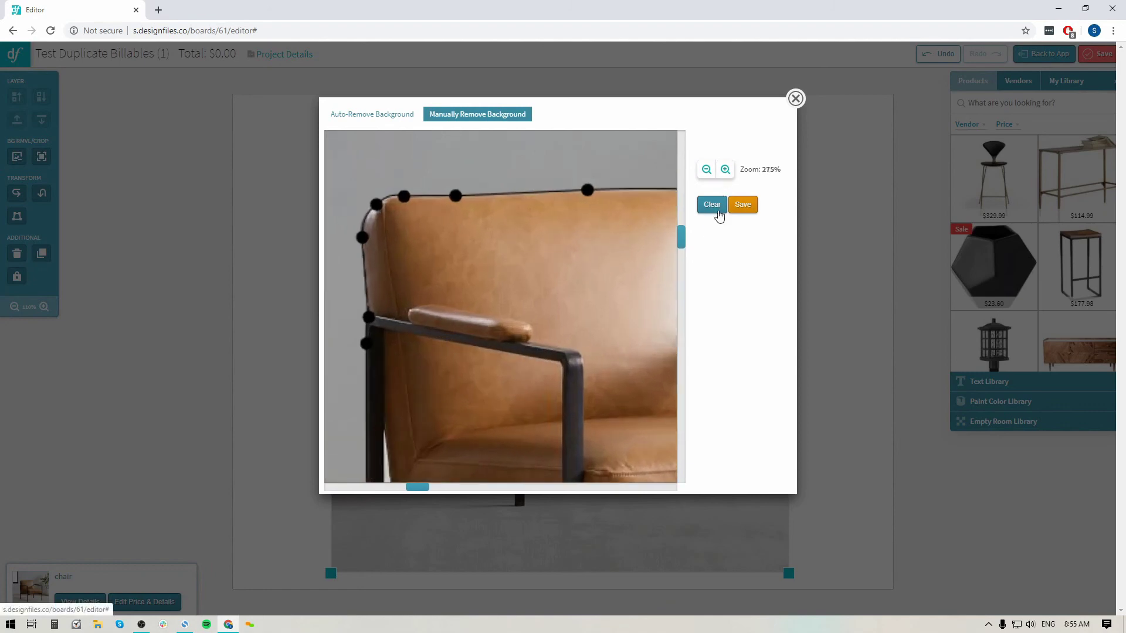
pyautogui.moveTo(687, 236); pyautogui.dragTo(693, 335)
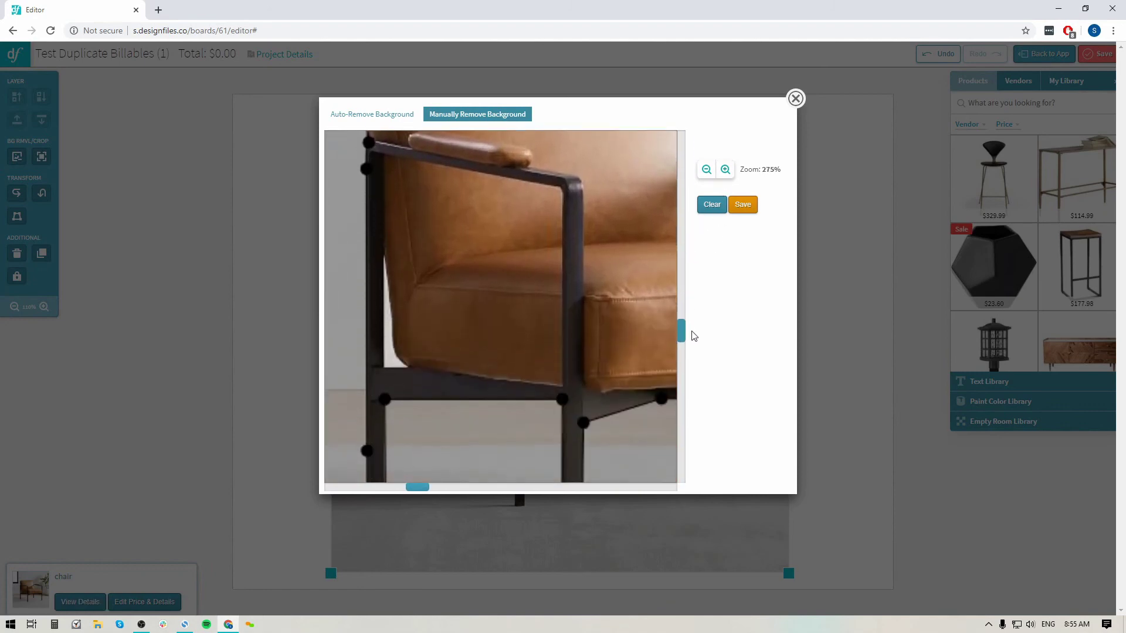
pyautogui.click(384, 255)
pyautogui.click(383, 368)
pyautogui.click(408, 368)
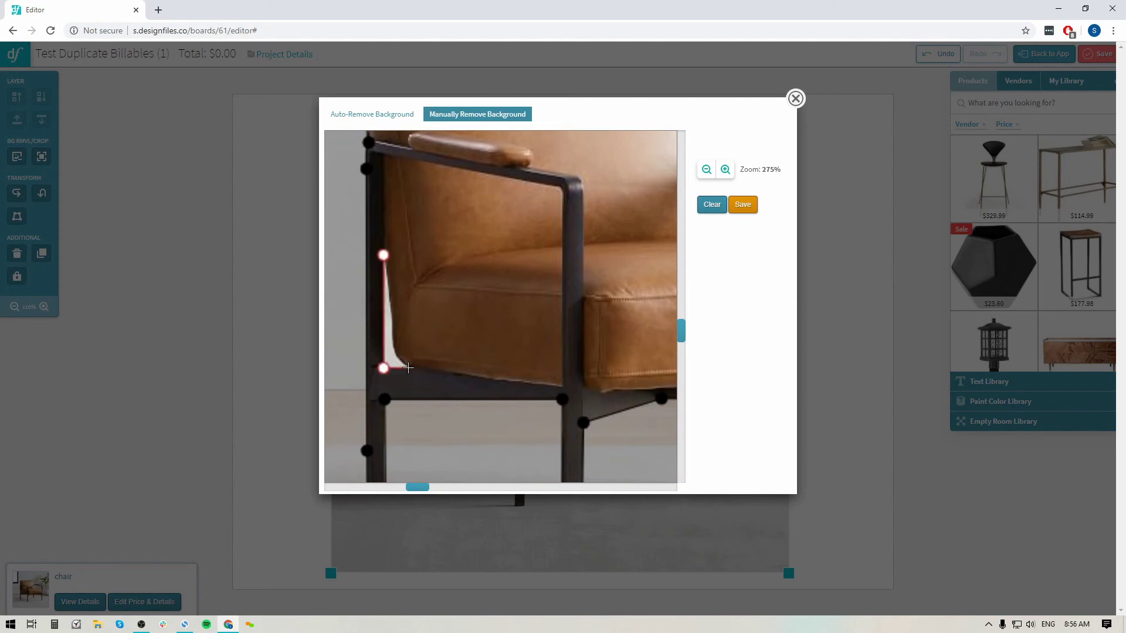
pyautogui.click(393, 335)
pyautogui.click(389, 285)
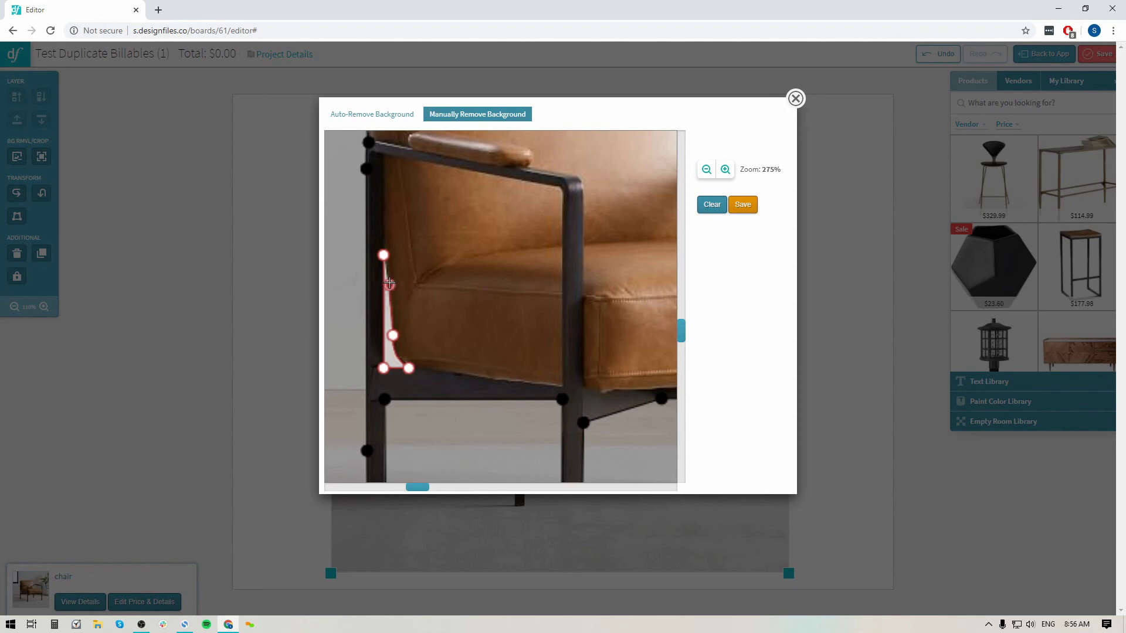
pyautogui.click(384, 256)
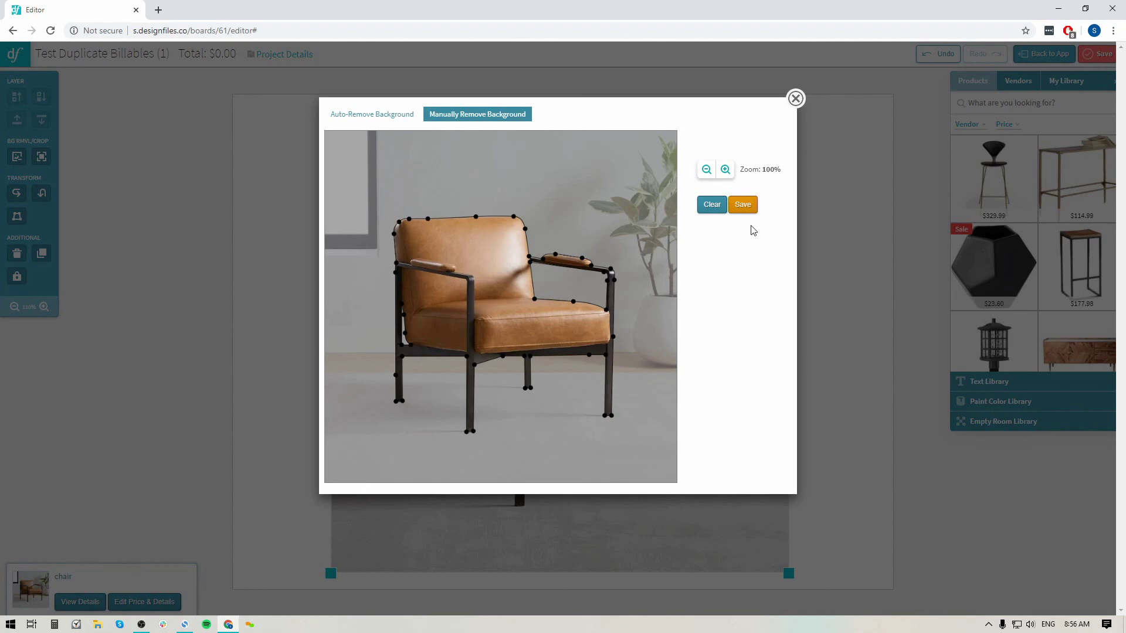
# - Save the cut-out armchair, shrink it with a corner handle, and move it into position
pyautogui.click(743, 205)
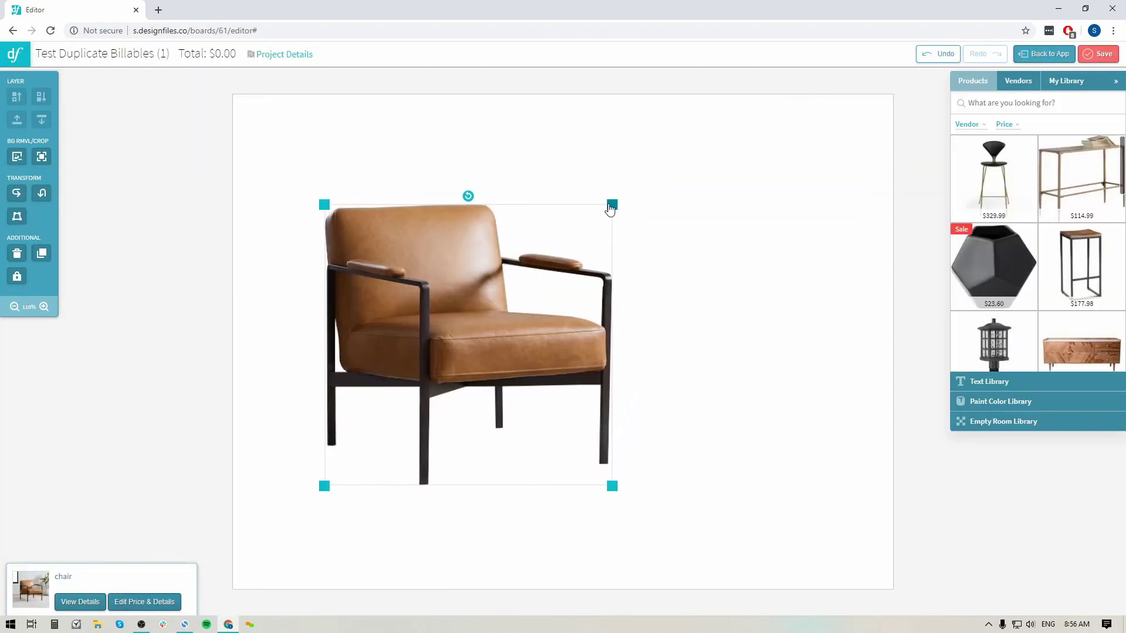
pyautogui.moveTo(612, 205); pyautogui.dragTo(575, 262)
pyautogui.moveTo(455, 377)
pyautogui.mouseDown()
pyautogui.moveTo(387, 289)
pyautogui.moveTo(450, 364)
pyautogui.mouseUp()
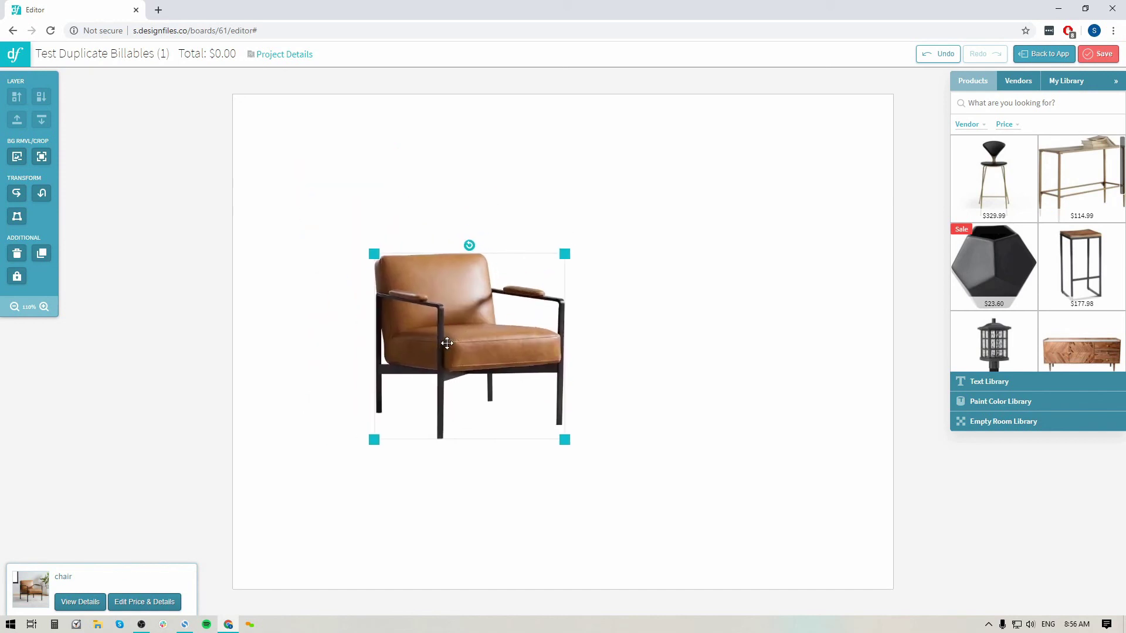